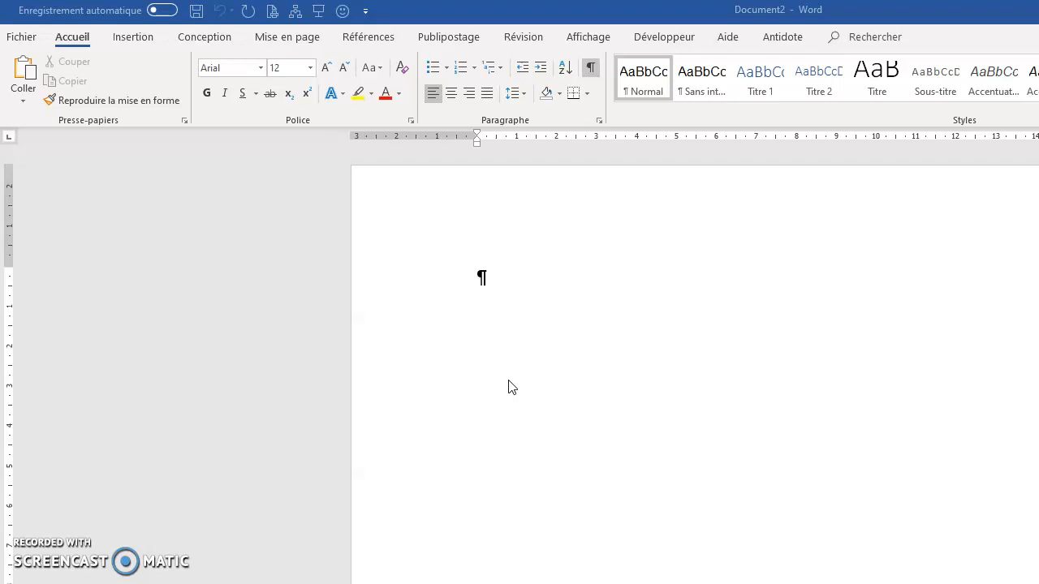
# - Generate three French placeholder paragraphs on the empty line using =rand(3,3)
pyautogui.click(484, 281)
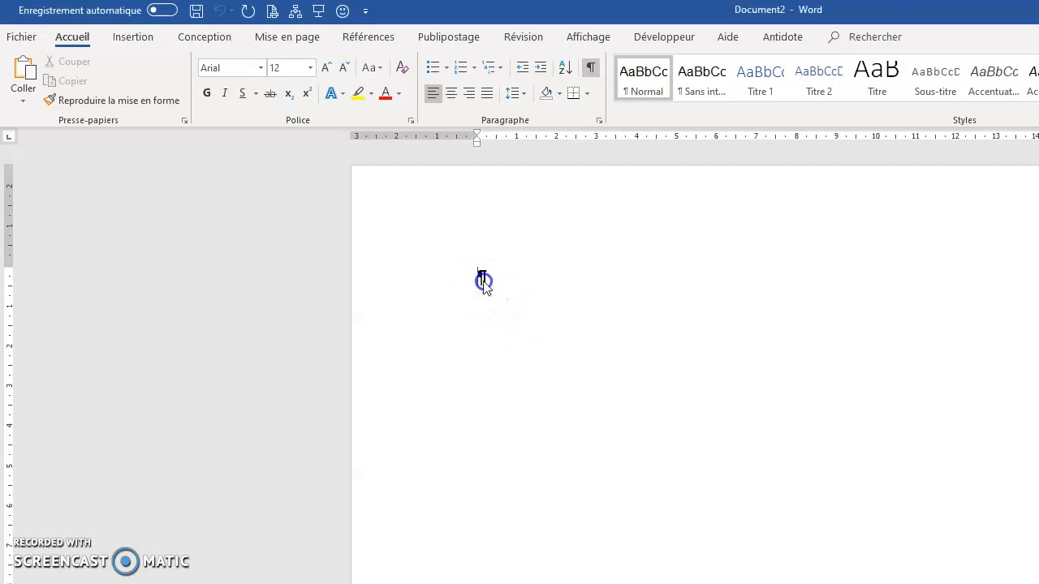
pyautogui.click(488, 282)
pyautogui.write('=rand(3,3)')
pyautogui.press('Return')
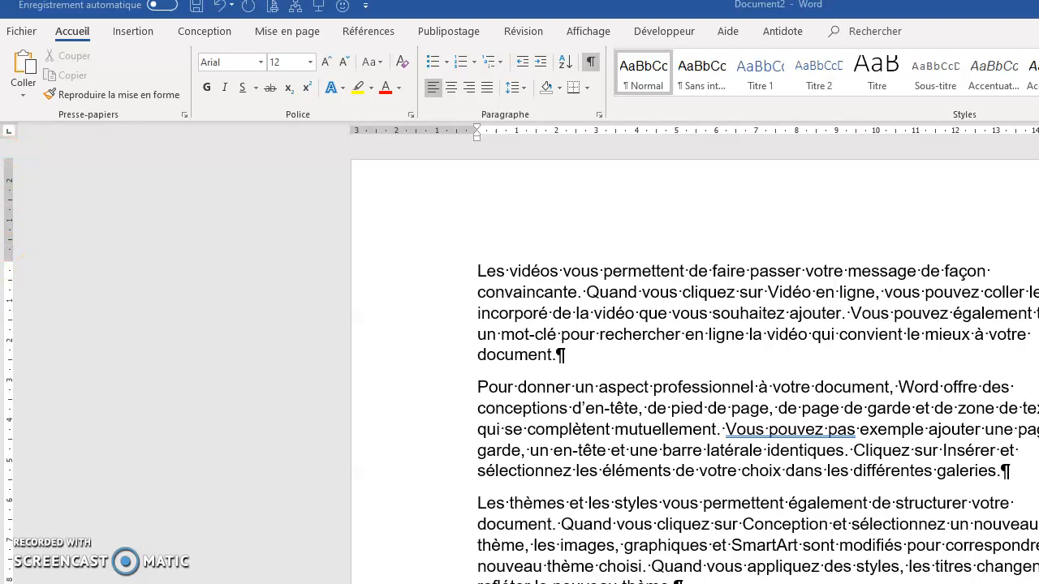
pyautogui.click(627, 451)
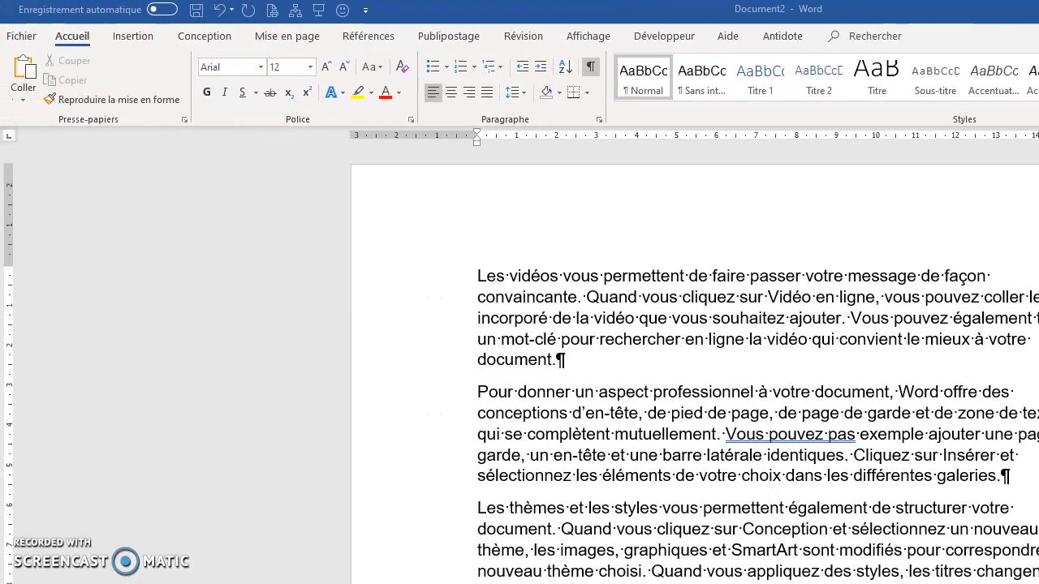
pyautogui.click(479, 279)
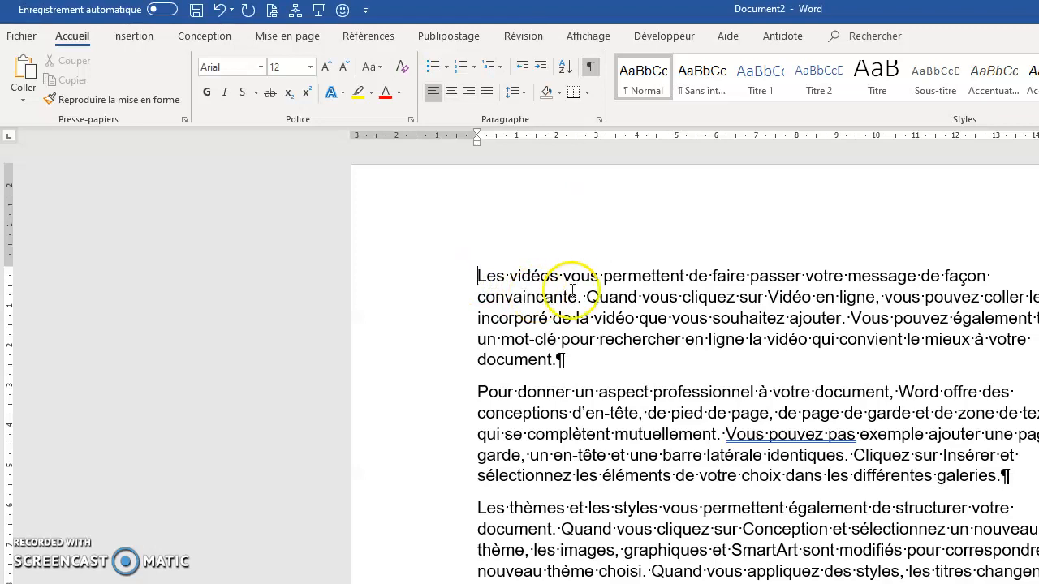
# - Show the Marges preset gallery on the Mise en page tab
pyautogui.click(288, 38)
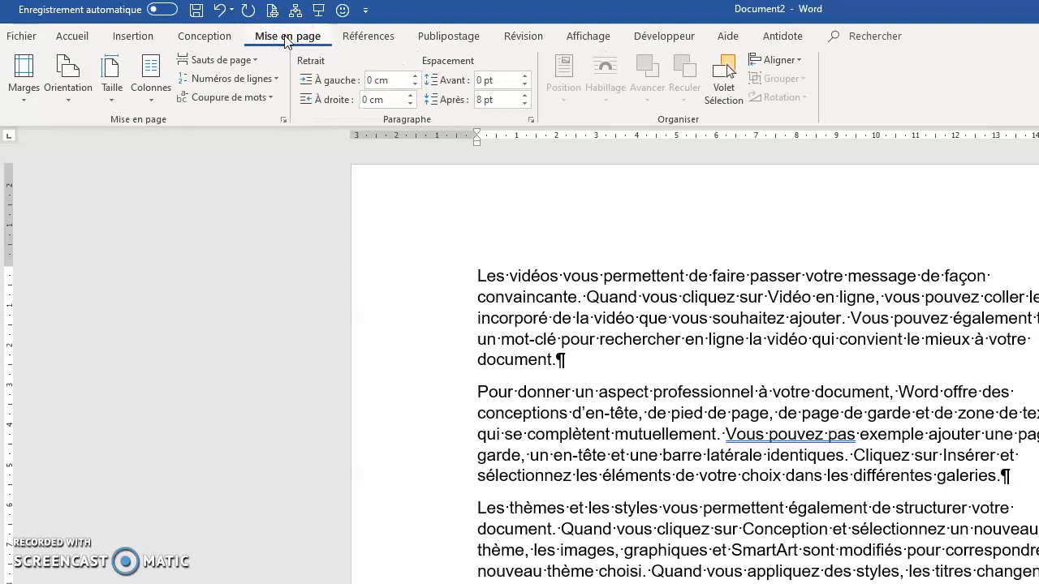
pyautogui.click(17, 104)
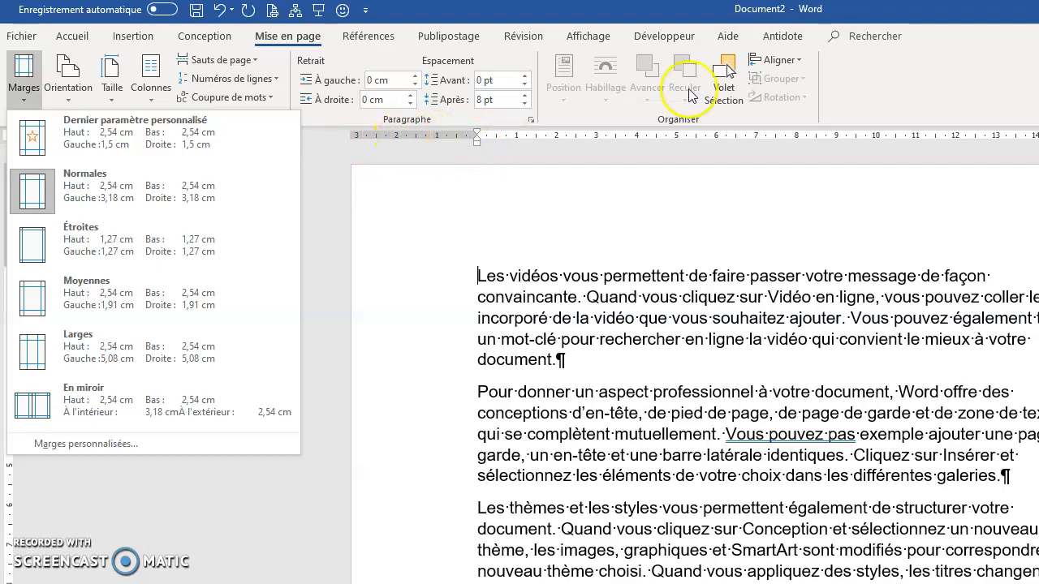
pyautogui.press('Escape')
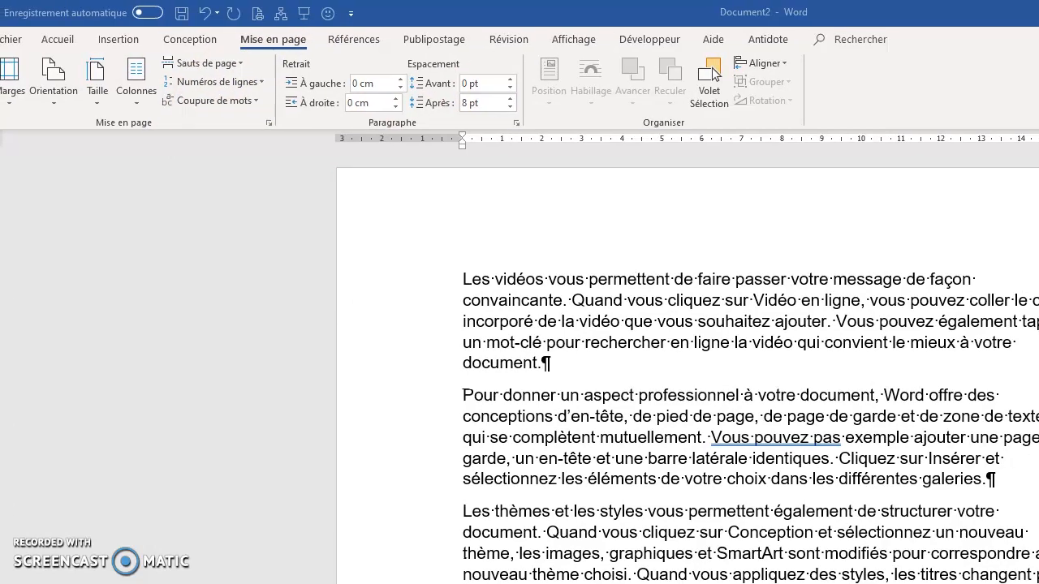
pyautogui.click(20, 106)
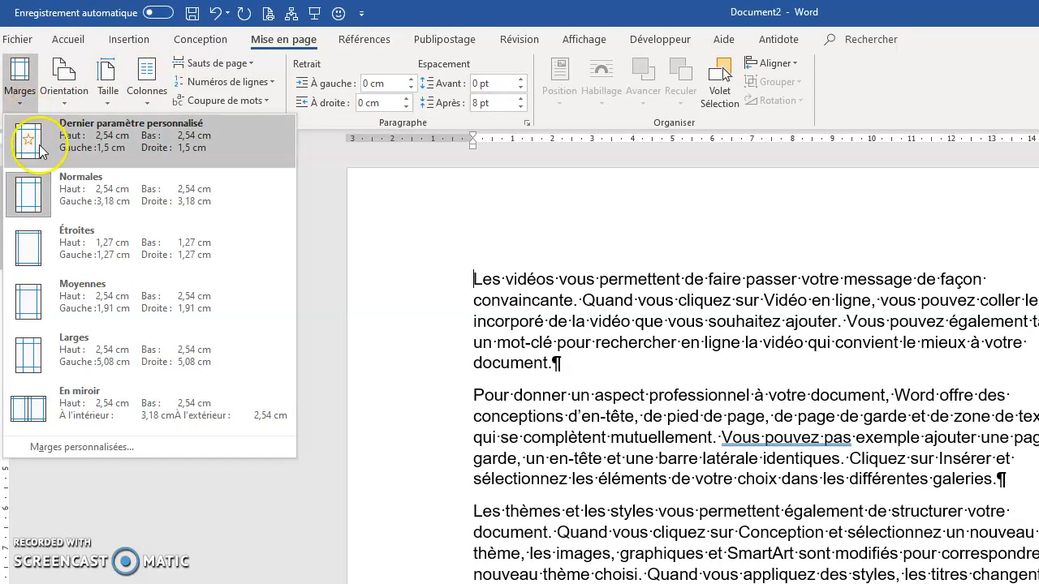
pyautogui.click(112, 254)
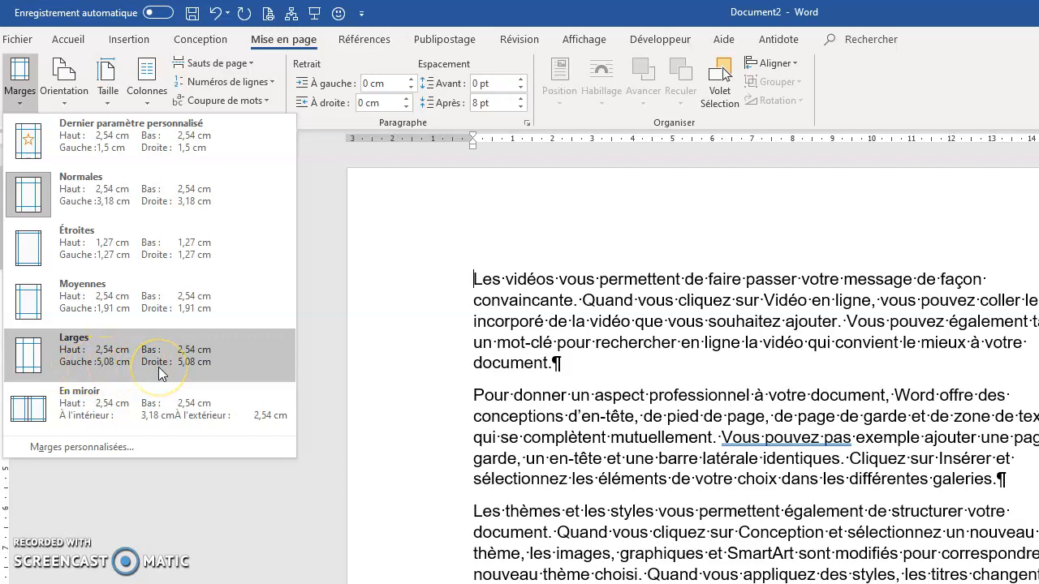
# - In Marges personnalisées, change Haut and Bas to 2 cm and apply
pyautogui.click(90, 447)
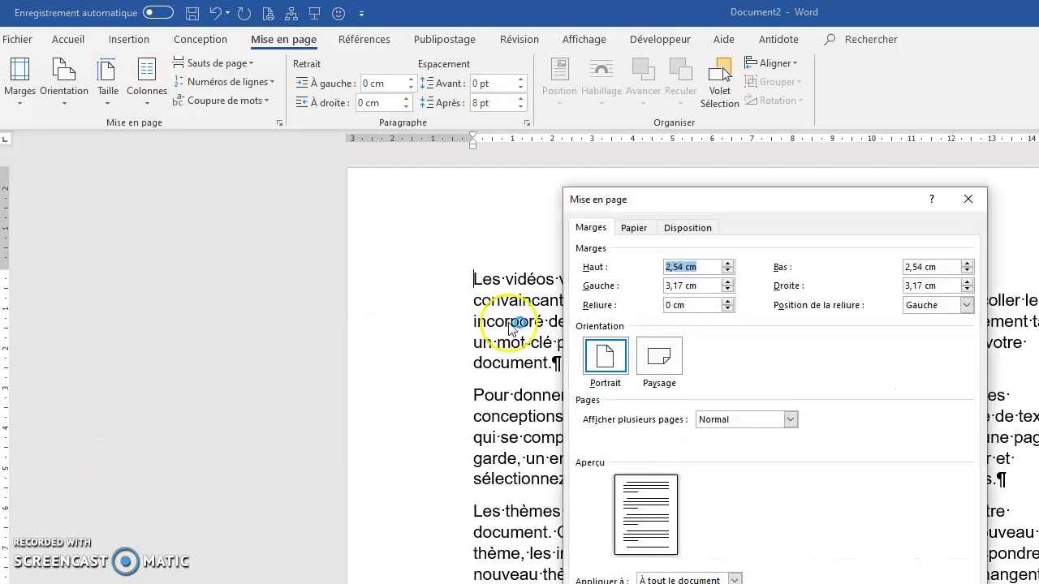
pyautogui.moveTo(709, 202); pyautogui.dragTo(290, 129)
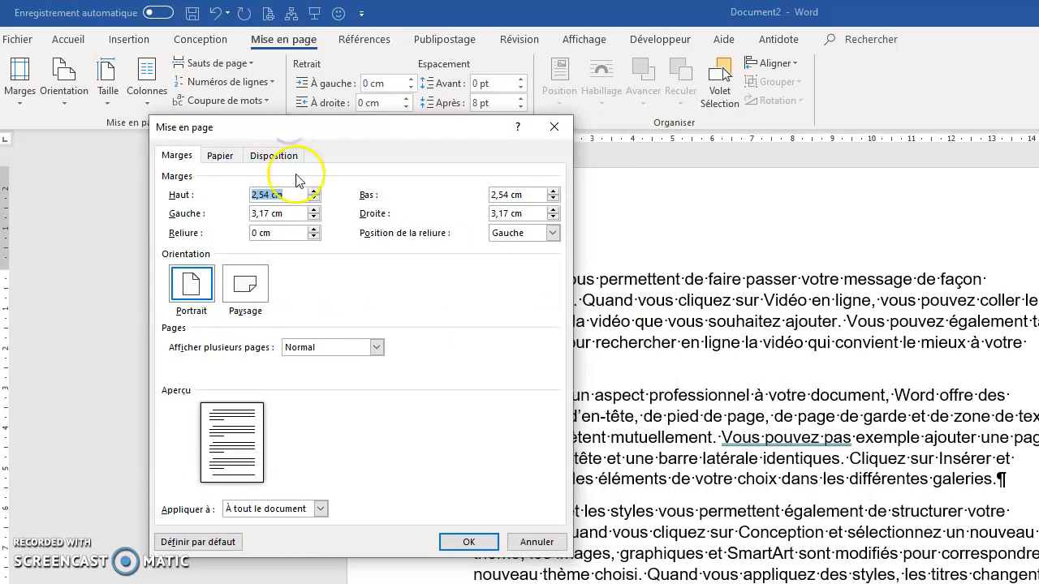
pyautogui.click(261, 195)
pyautogui.moveTo(254, 196); pyautogui.dragTo(269, 192)
pyautogui.press('Delete')
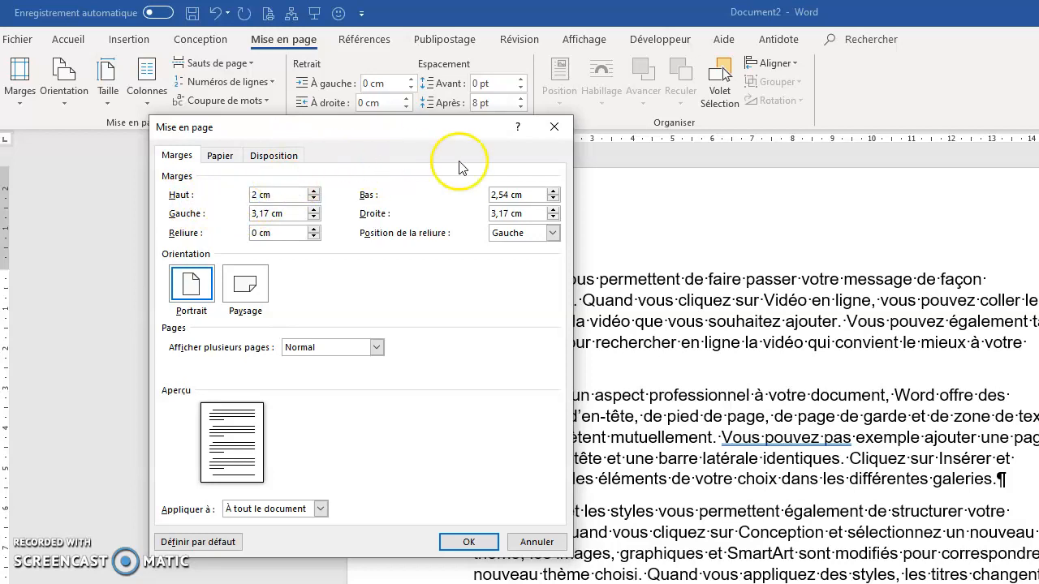
pyautogui.click(495, 195)
pyautogui.moveTo(495, 195); pyautogui.dragTo(513, 196)
pyautogui.press('Delete')
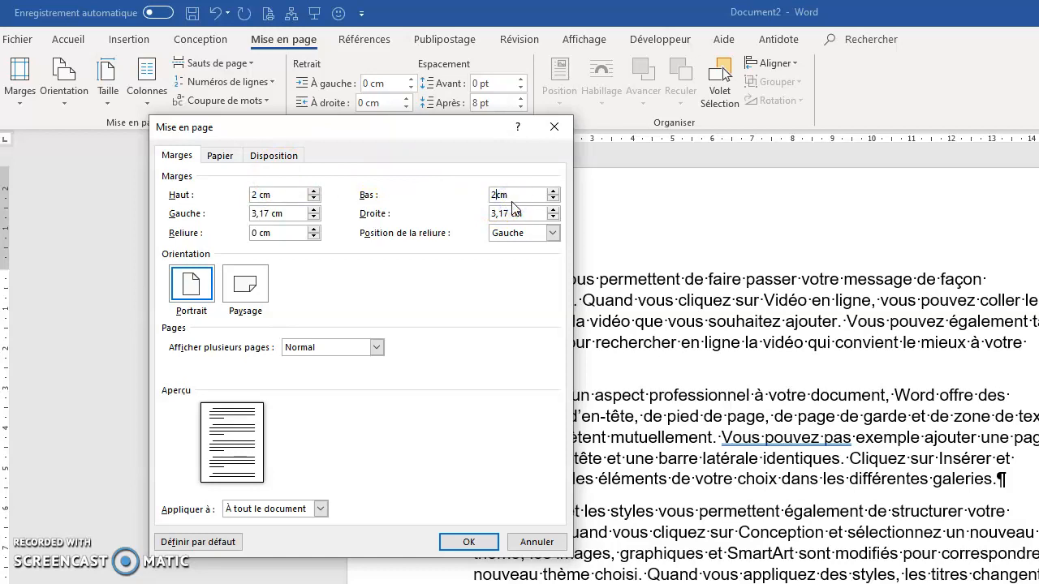
pyautogui.click(519, 218)
pyautogui.click(468, 542)
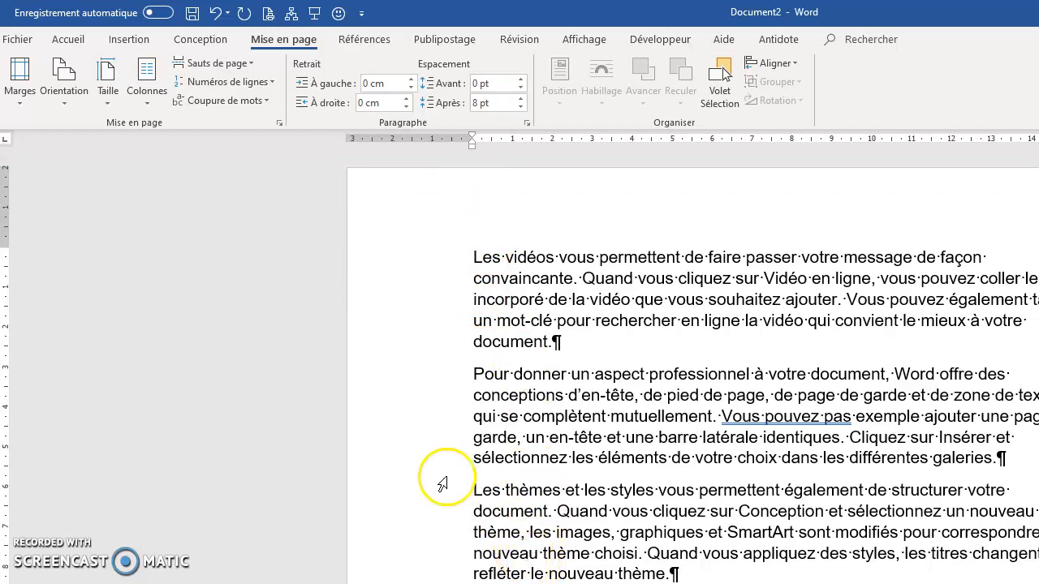
# - In Marges personnalisées, set Gauche and Droite margins to 2 cm and apply
pyautogui.click(21, 94)
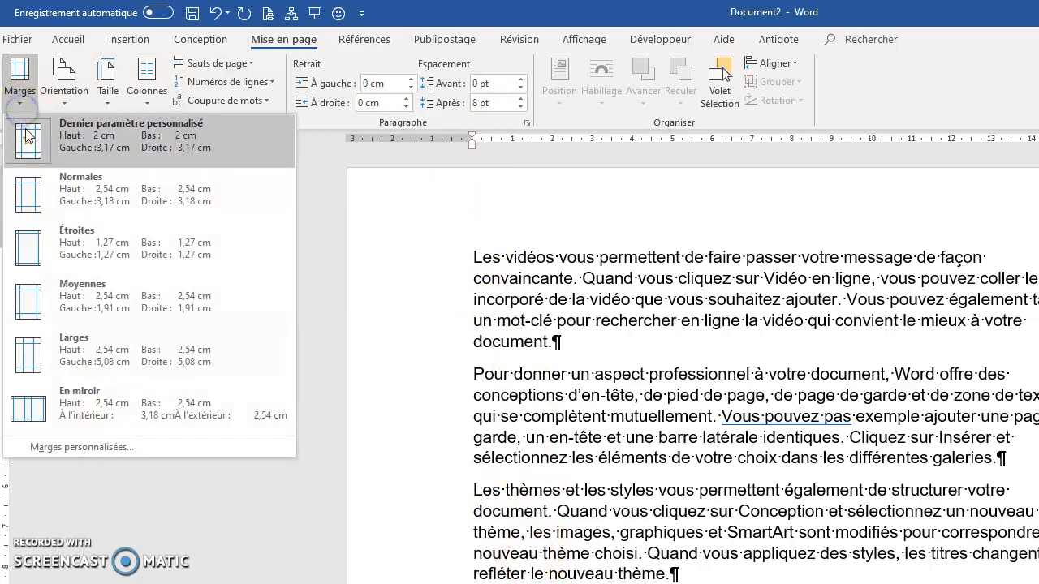
pyautogui.click(106, 447)
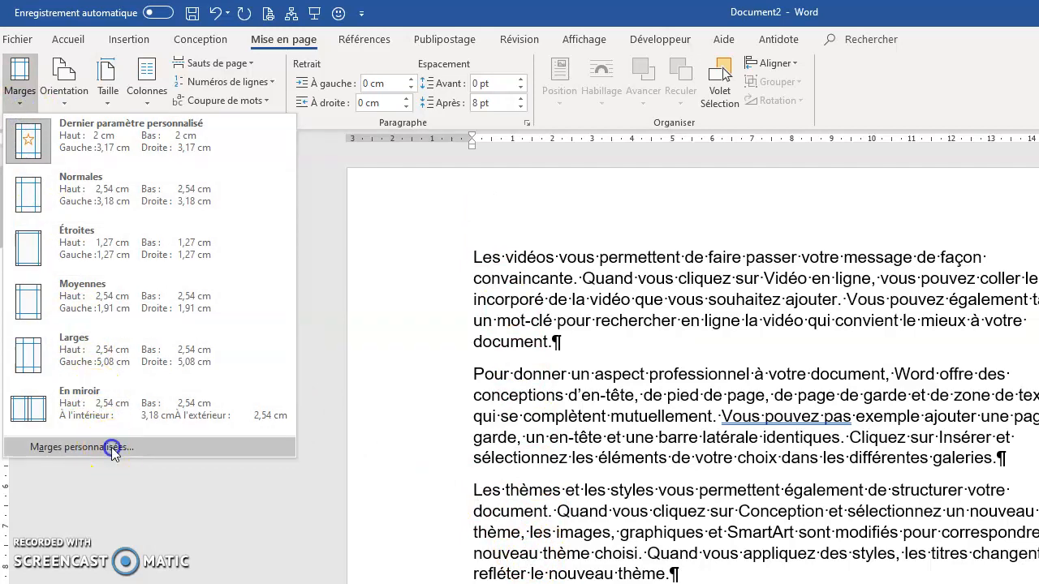
pyautogui.click(267, 213)
pyautogui.write('2')
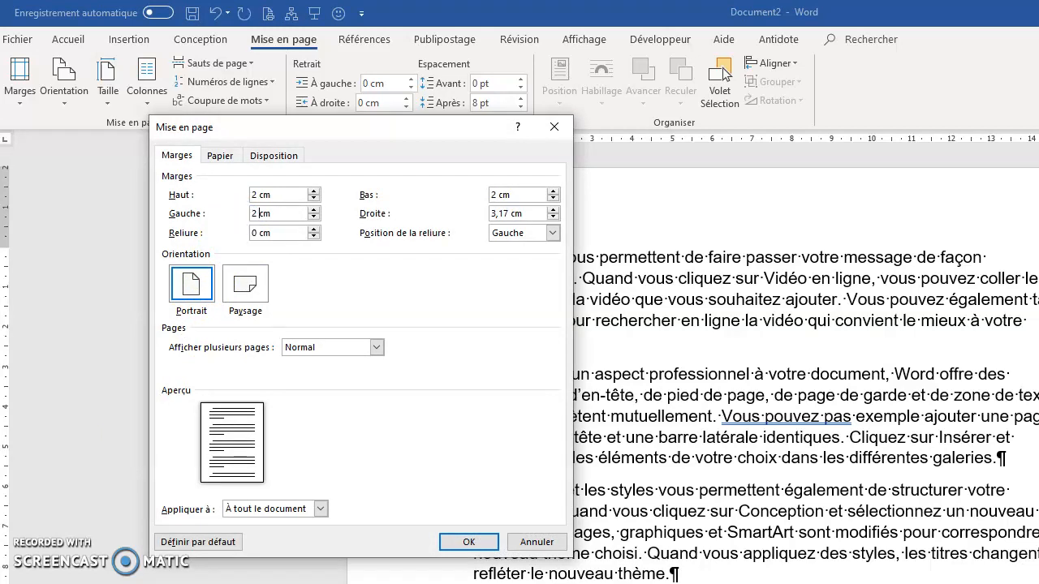
pyautogui.click(506, 212)
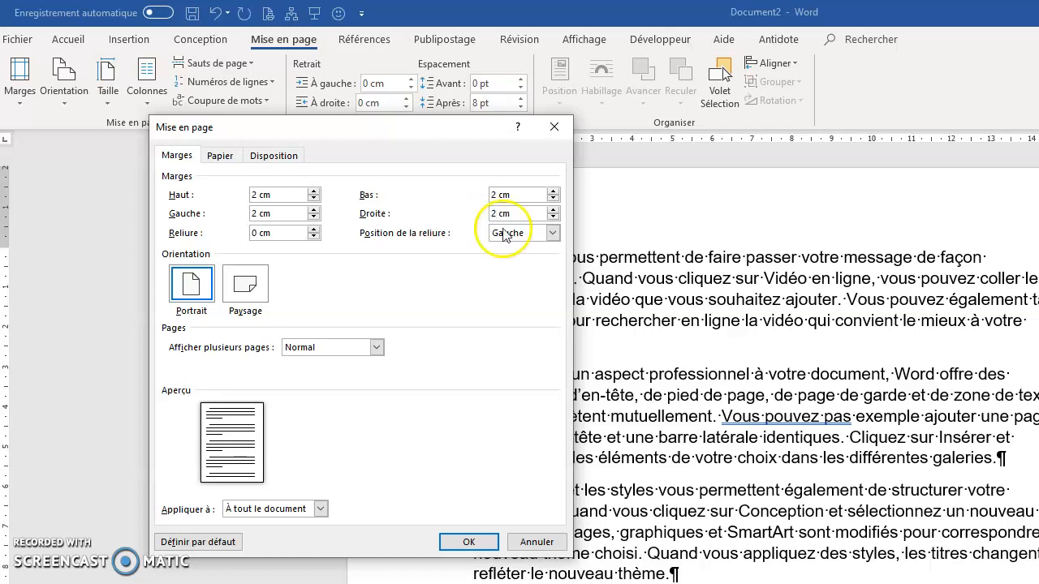
pyautogui.click(469, 541)
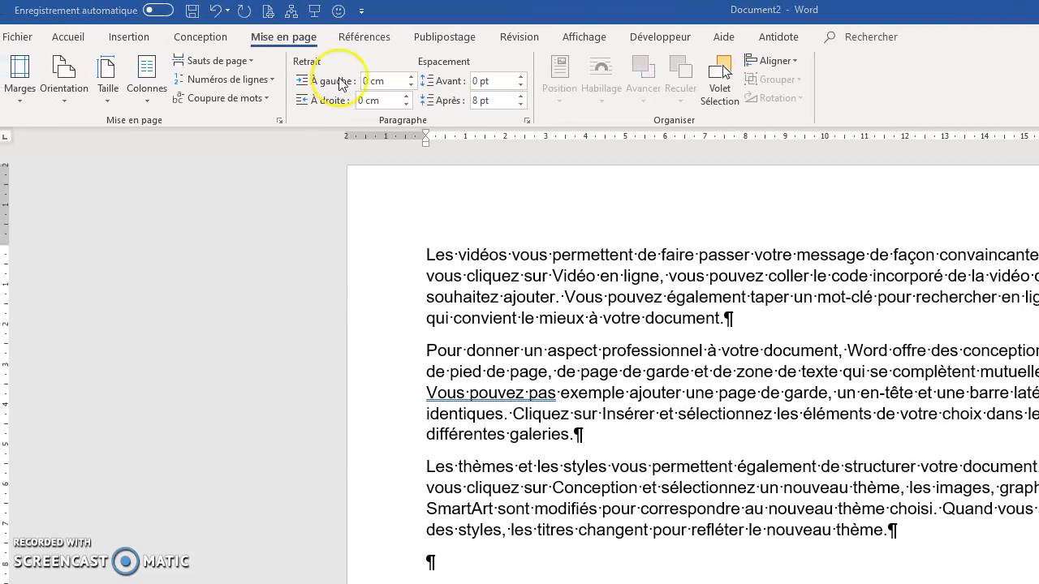
# - Select the three placeholder paragraphs and apply Justifier alignment on the Accueil tab
pyautogui.click(65, 40)
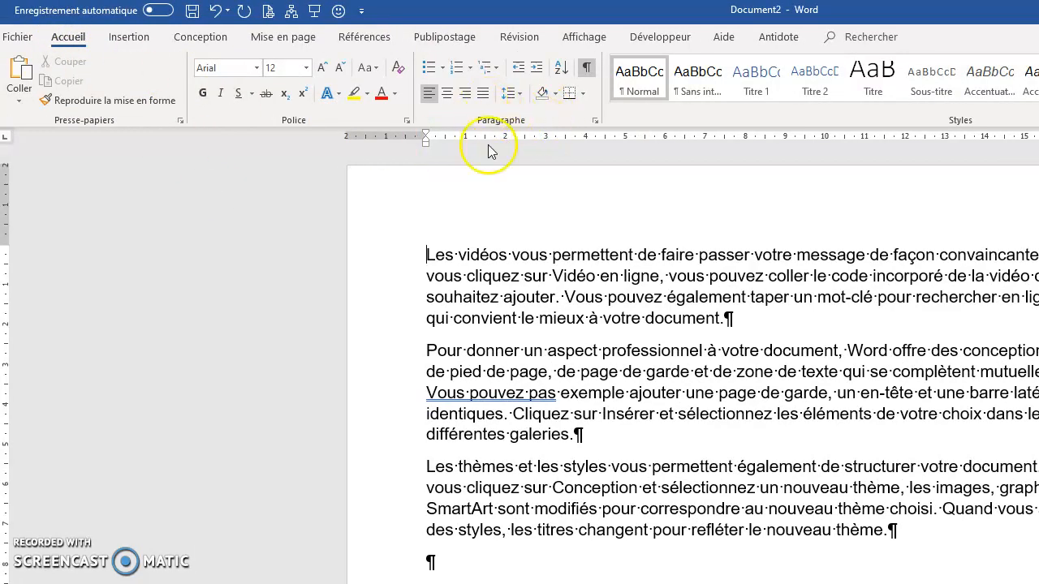
pyautogui.moveTo(423, 251); pyautogui.dragTo(858, 531)
pyautogui.click(482, 94)
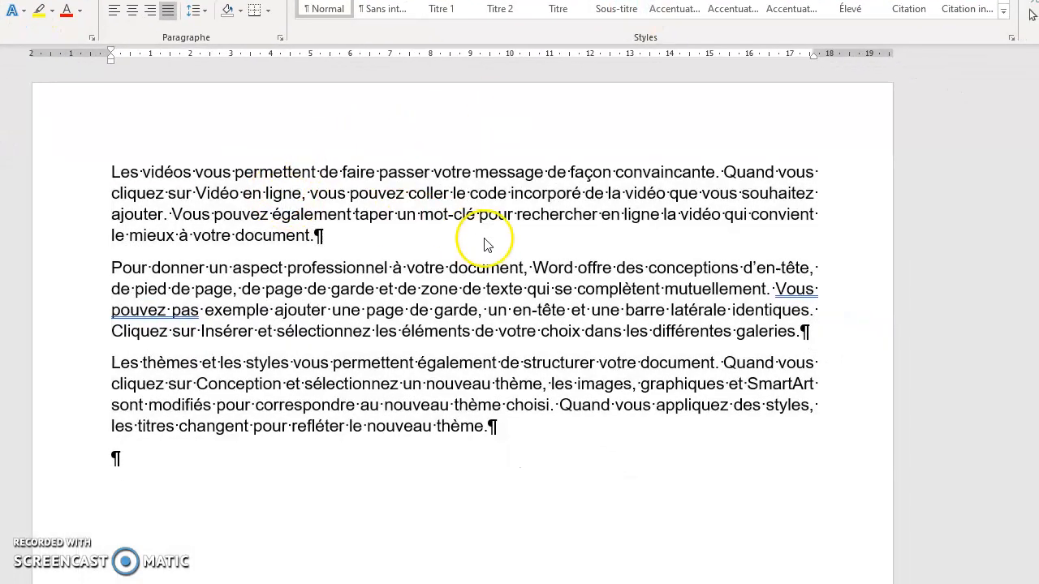
pyautogui.click(839, 443)
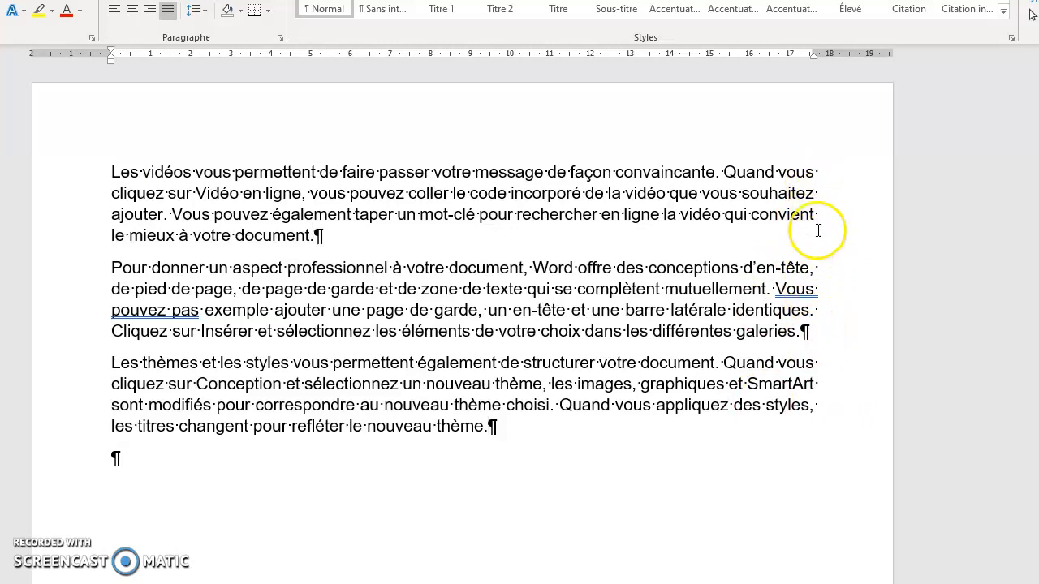
# - Try the Titre 1 style on the second paragraph, then undo it back to Normal
pyautogui.click(659, 324)
pyautogui.click(441, 9)
pyautogui.hotkey('ctrl', 'z')
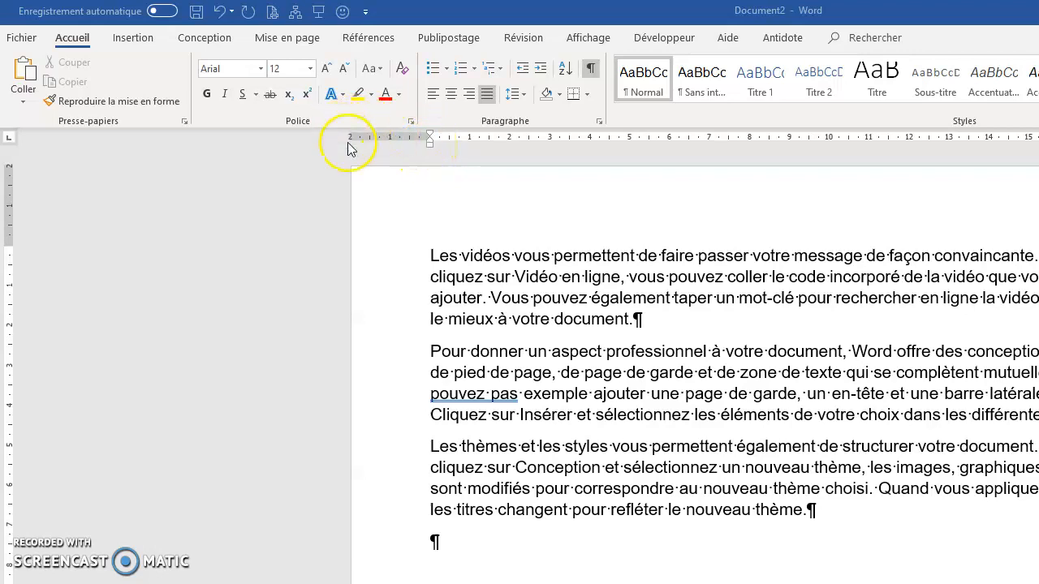
pyautogui.click(430, 146)
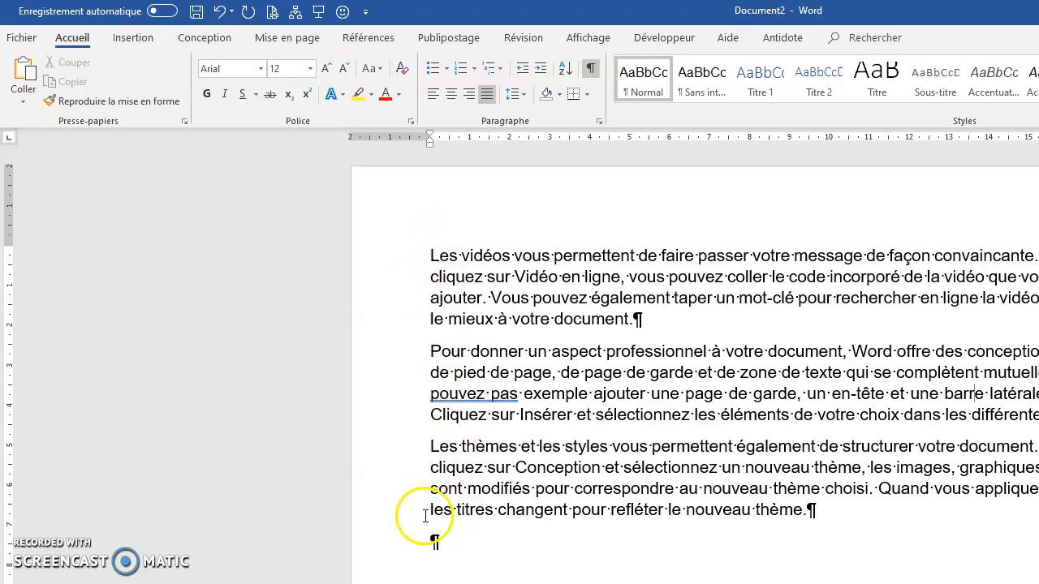
pyautogui.moveTo(430, 147); pyautogui.dragTo(430, 148)
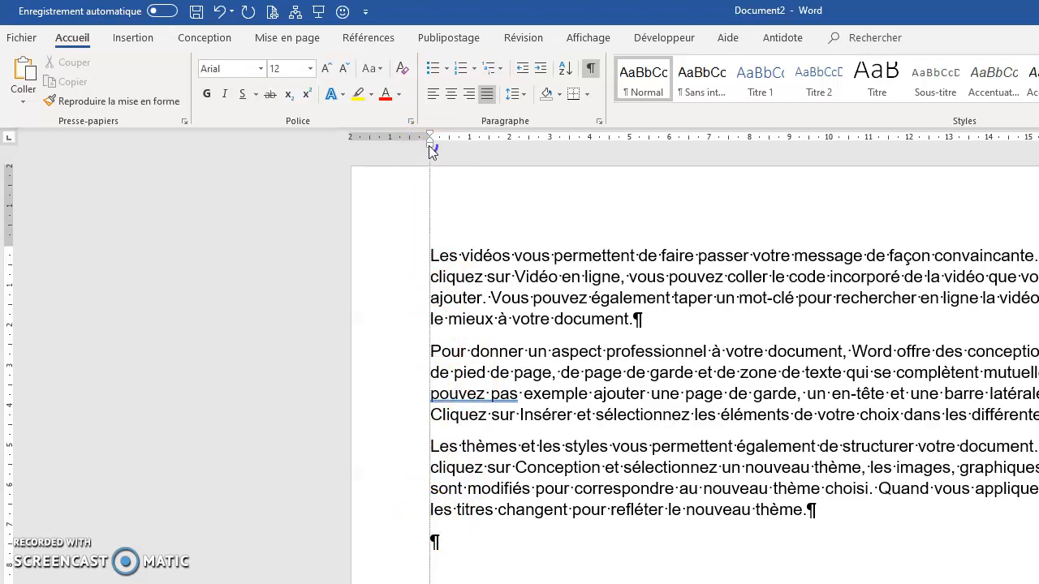
pyautogui.moveTo(430, 148); pyautogui.dragTo(430, 147)
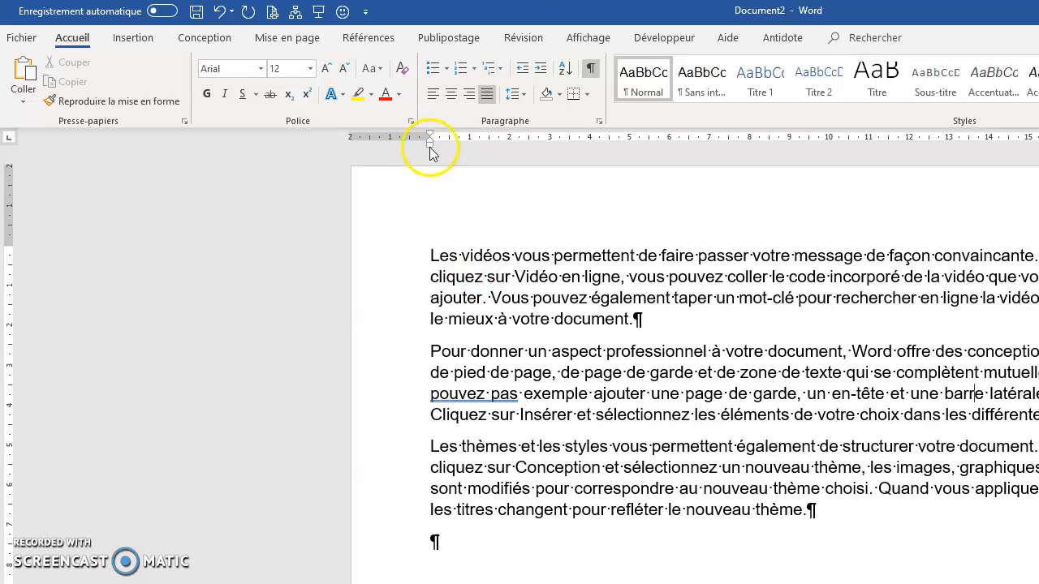
pyautogui.moveTo(431, 152); pyautogui.dragTo(468, 143)
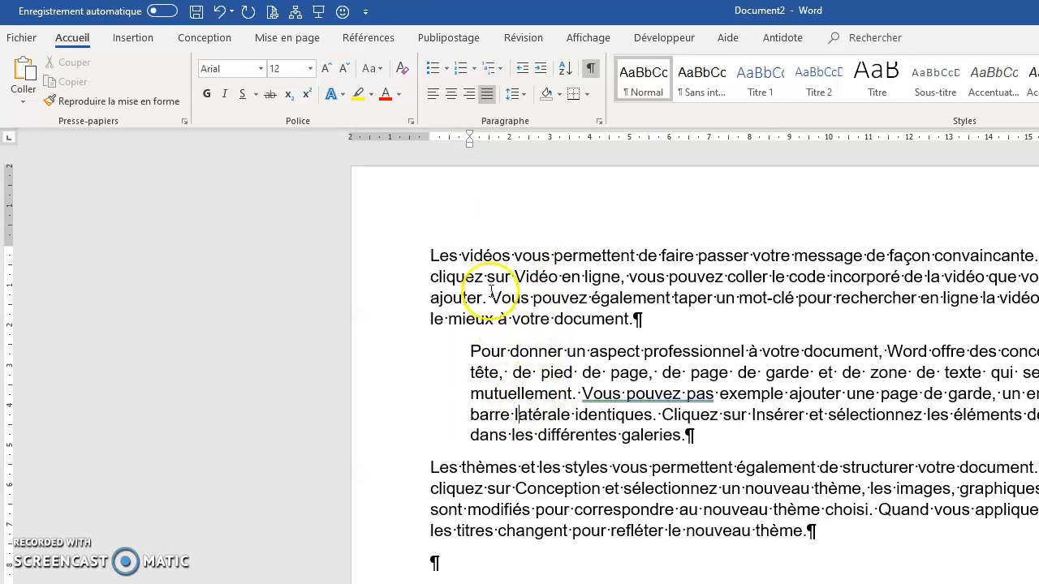
pyautogui.moveTo(426, 256); pyautogui.dragTo(830, 538)
pyautogui.moveTo(430, 147); pyautogui.dragTo(466, 152)
pyautogui.click(574, 298)
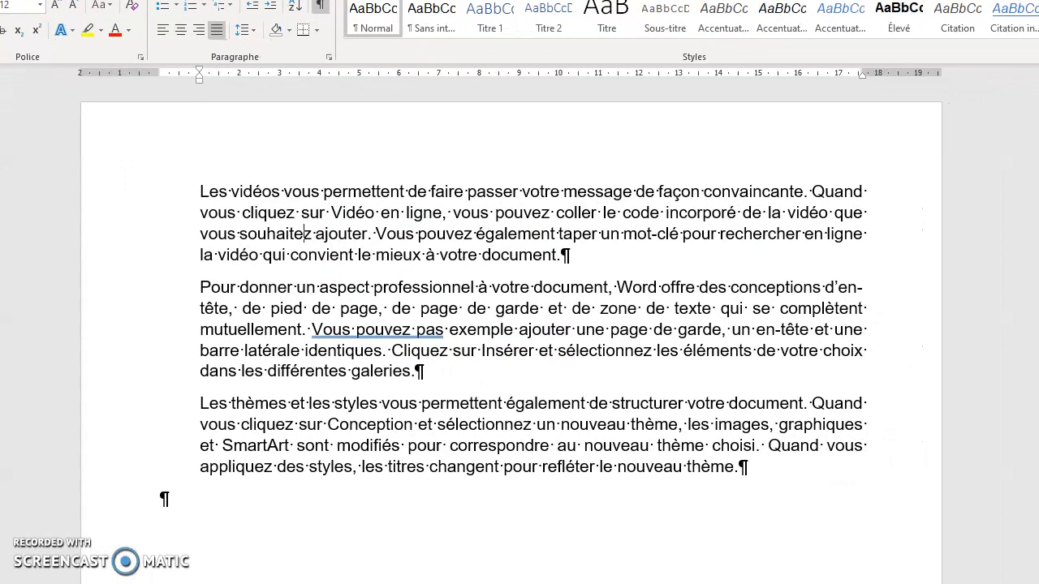
# - Pull the first paragraph's right indent inward on the ruler
pyautogui.click(428, 197)
pyautogui.click(673, 214)
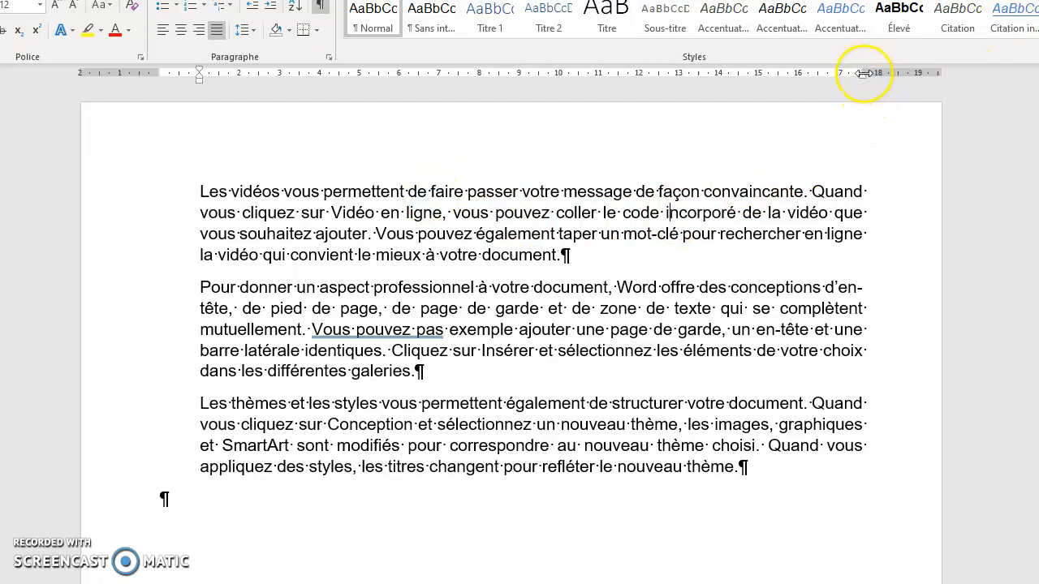
pyautogui.moveTo(864, 75); pyautogui.dragTo(803, 76)
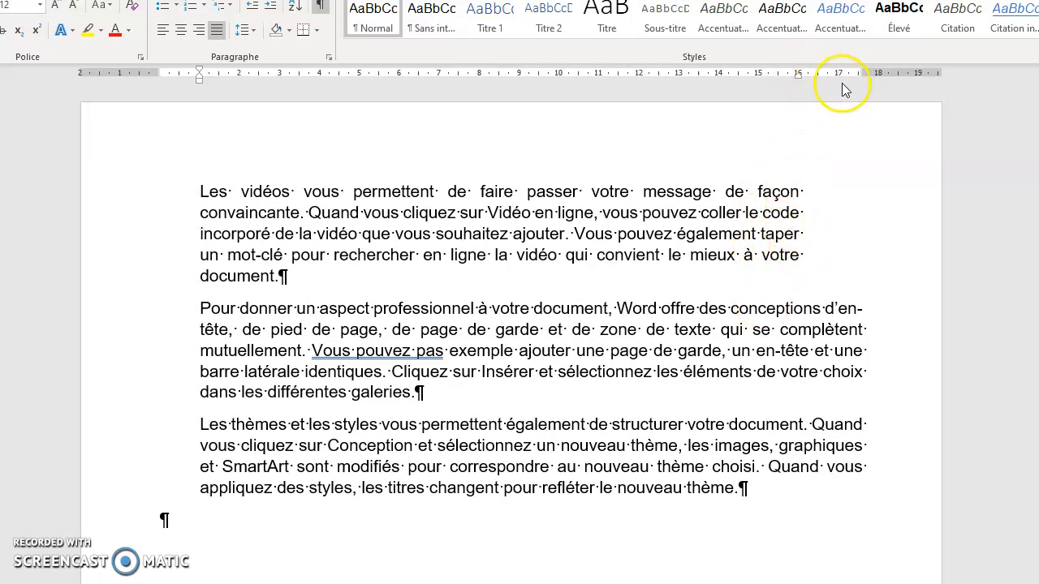
# - Move the first paragraph's left indent inward on the ruler
pyautogui.click(305, 212)
pyautogui.click(201, 192)
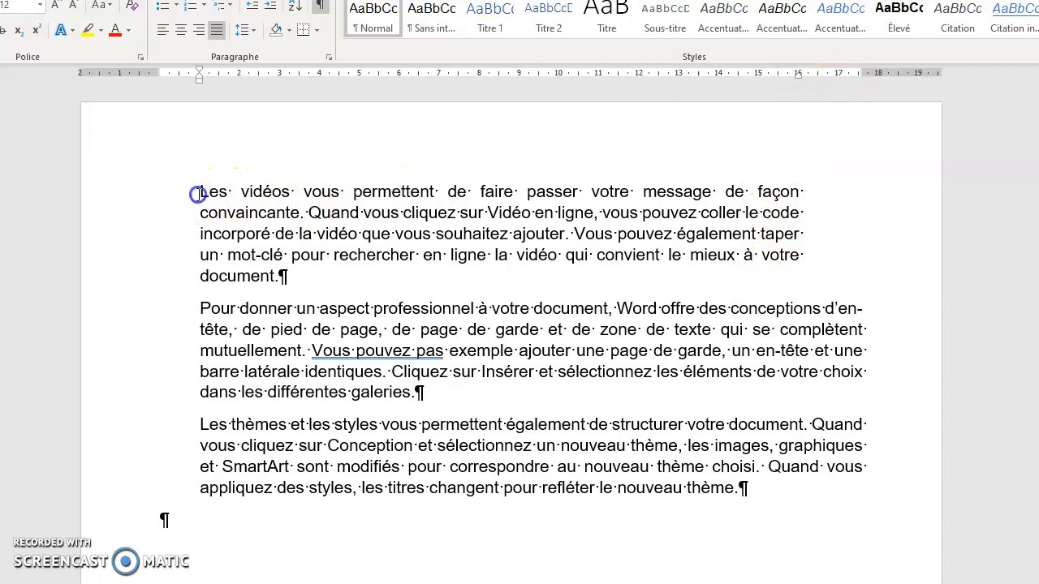
pyautogui.moveTo(199, 81); pyautogui.dragTo(234, 88)
pyautogui.click(358, 232)
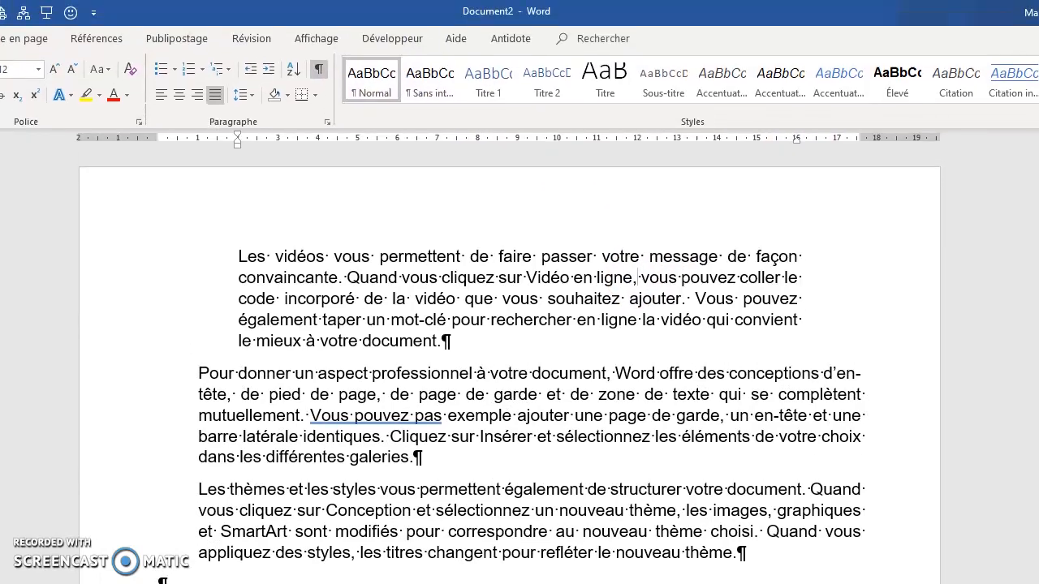
pyautogui.click(240, 140)
# - Set the first paragraph's Gauche and Droite indents to exactly 2 cm in Paragraphe
pyautogui.click(328, 122)
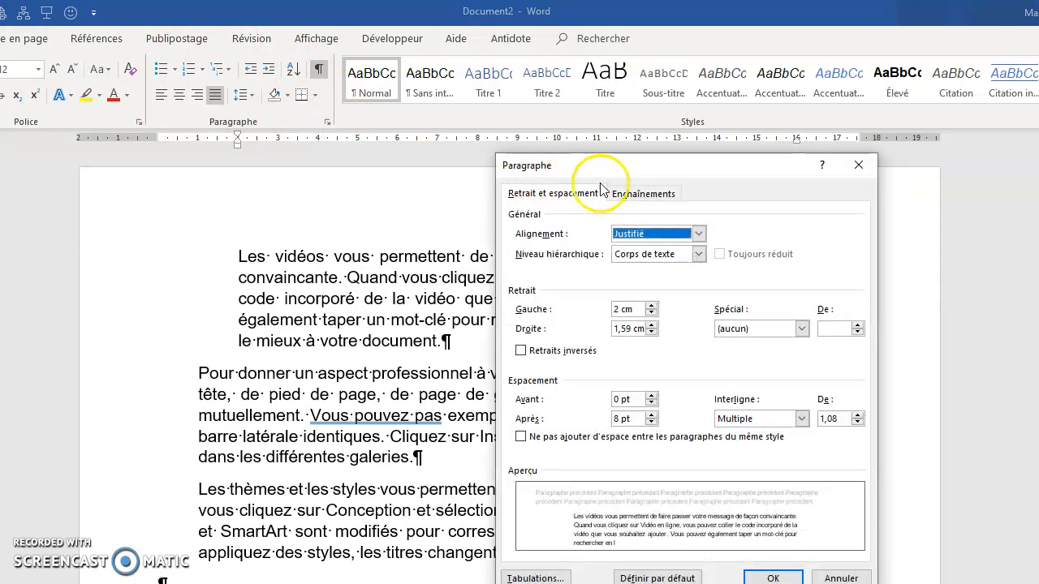
pyautogui.moveTo(607, 175); pyautogui.dragTo(327, 112)
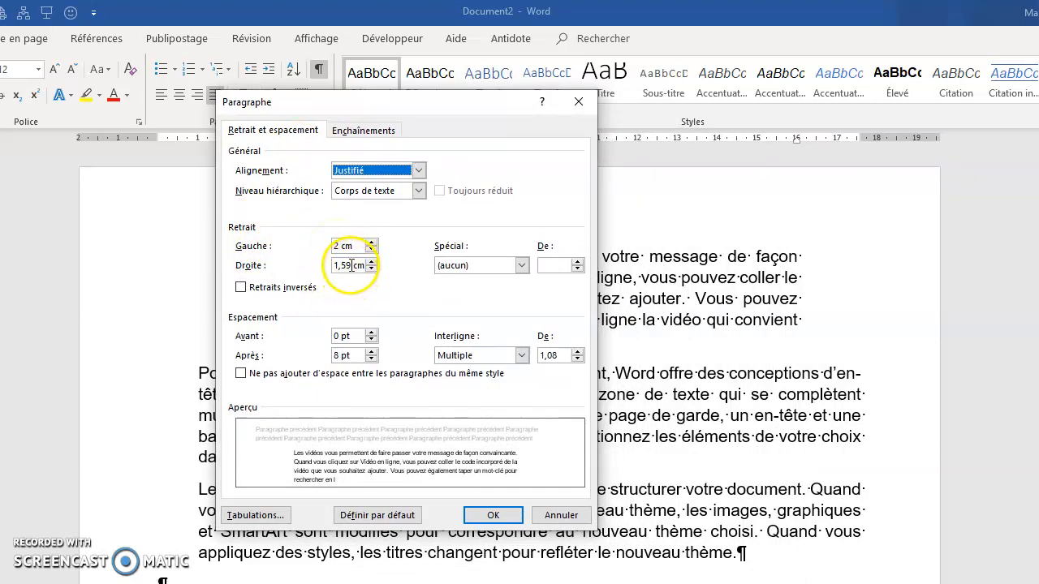
pyautogui.moveTo(351, 266); pyautogui.dragTo(328, 265)
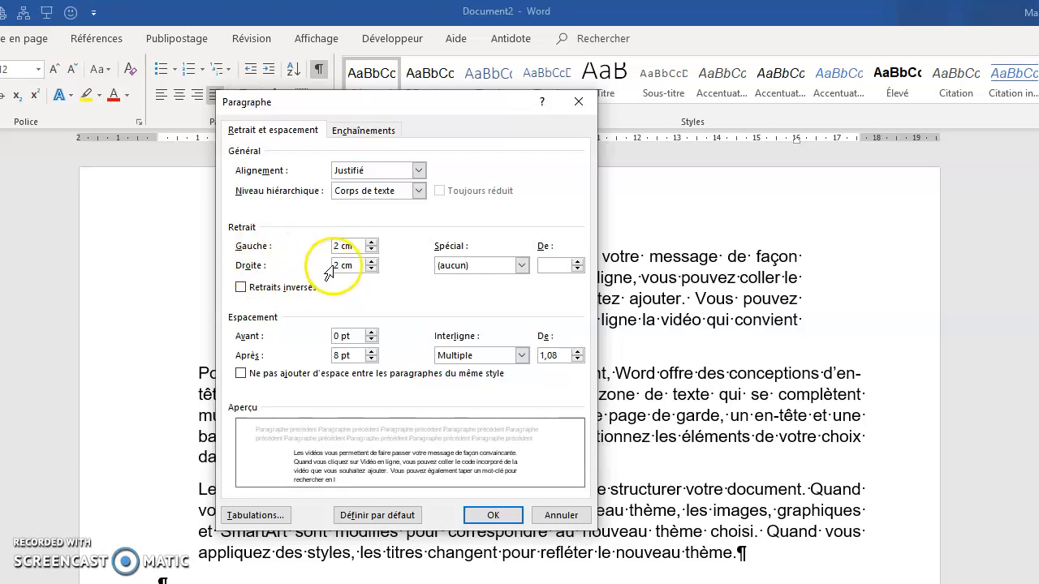
pyautogui.click(487, 514)
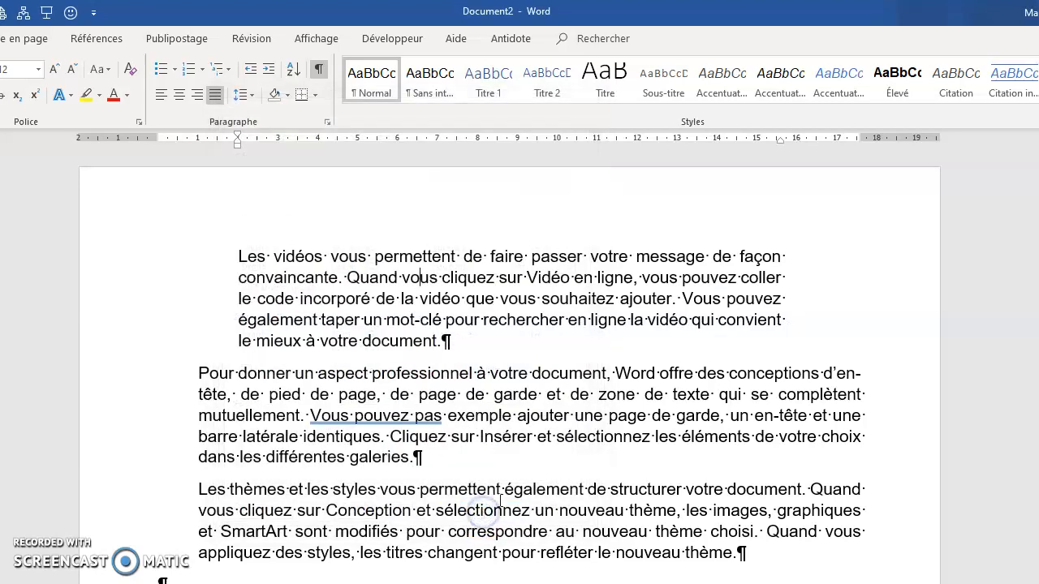
# - Drag paragraph two's first-line indent marker to about 3.5, matching paragraph one's left edge
pyautogui.click(772, 258)
pyautogui.click(241, 257)
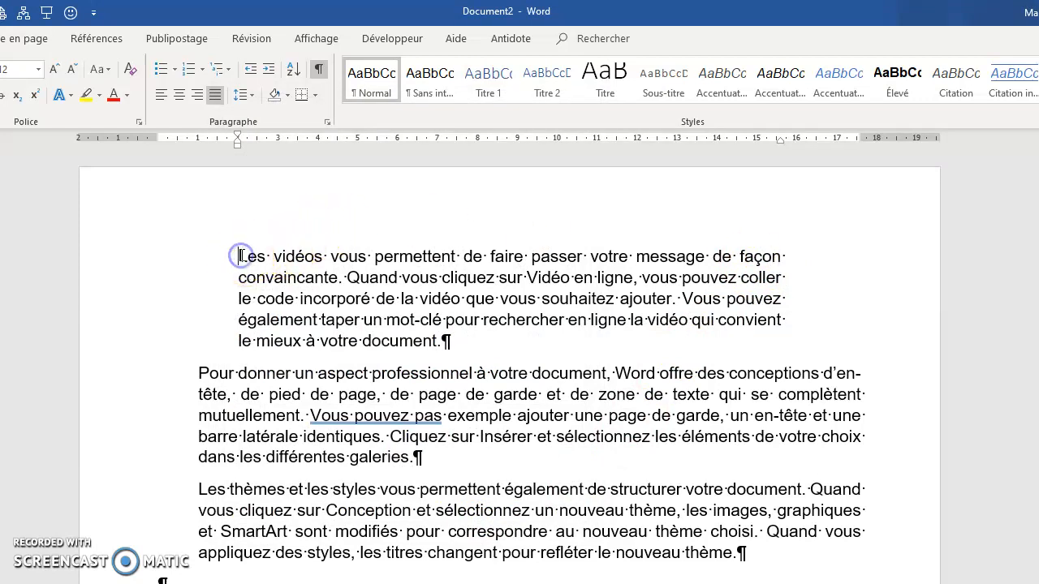
pyautogui.click(198, 374)
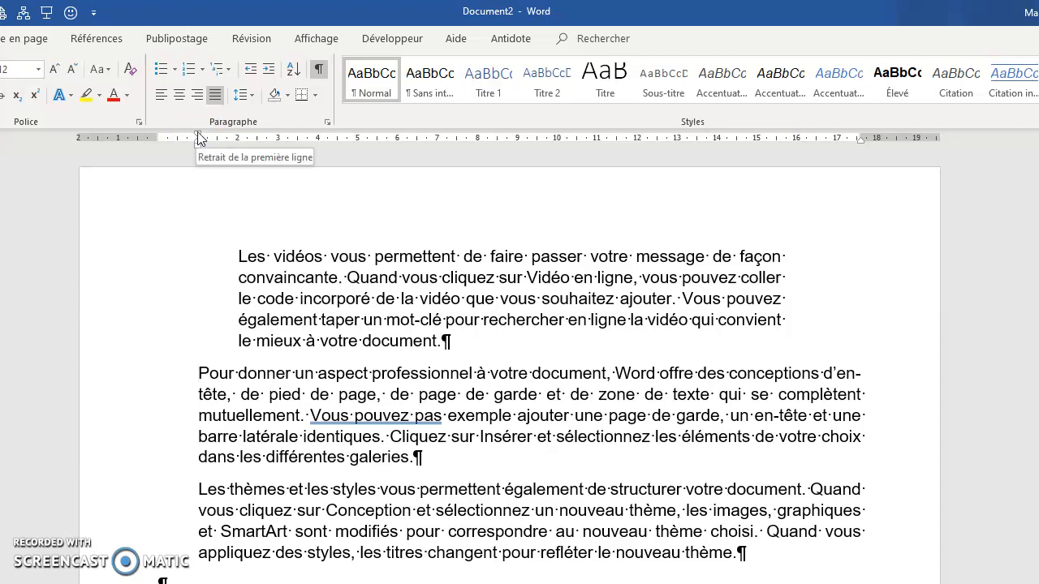
pyautogui.click(204, 371)
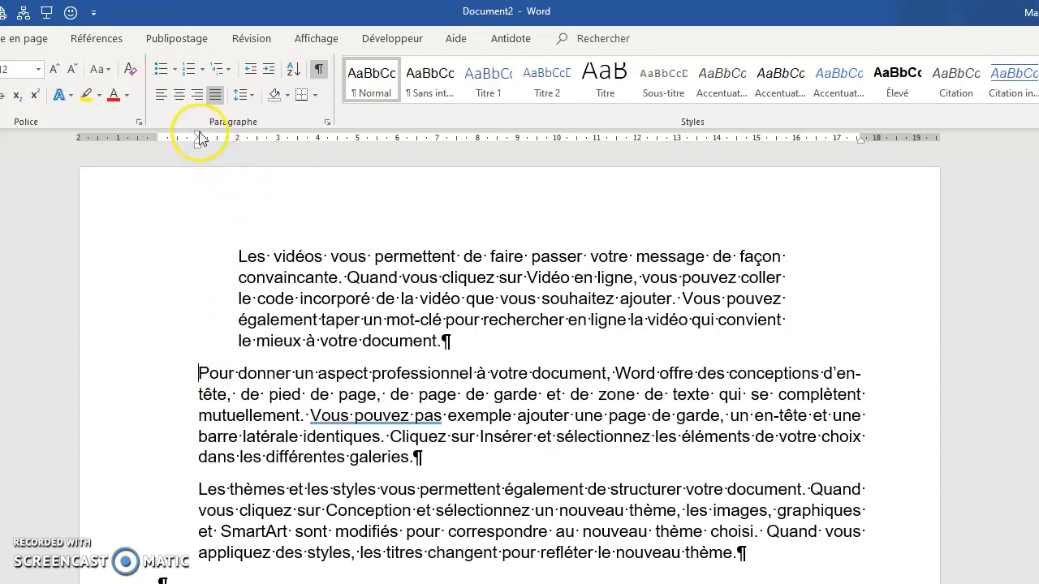
pyautogui.moveTo(199, 132); pyautogui.dragTo(236, 148)
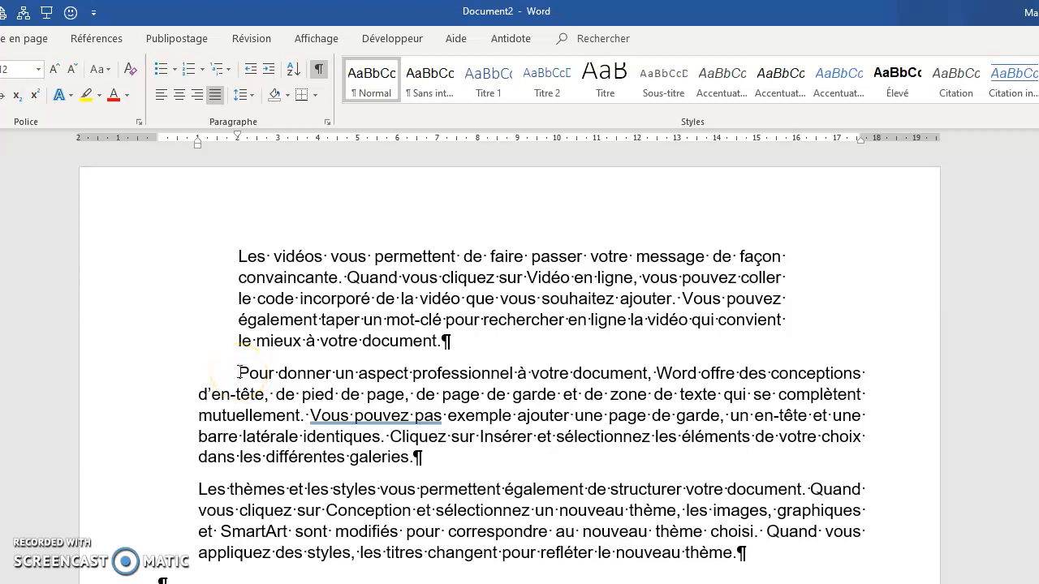
pyautogui.click(201, 403)
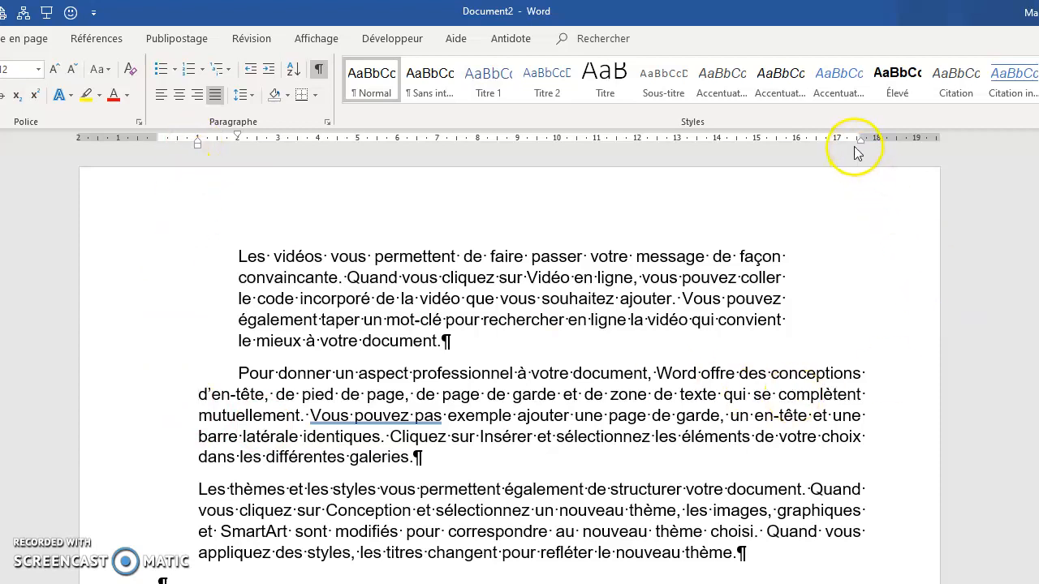
pyautogui.click(406, 260)
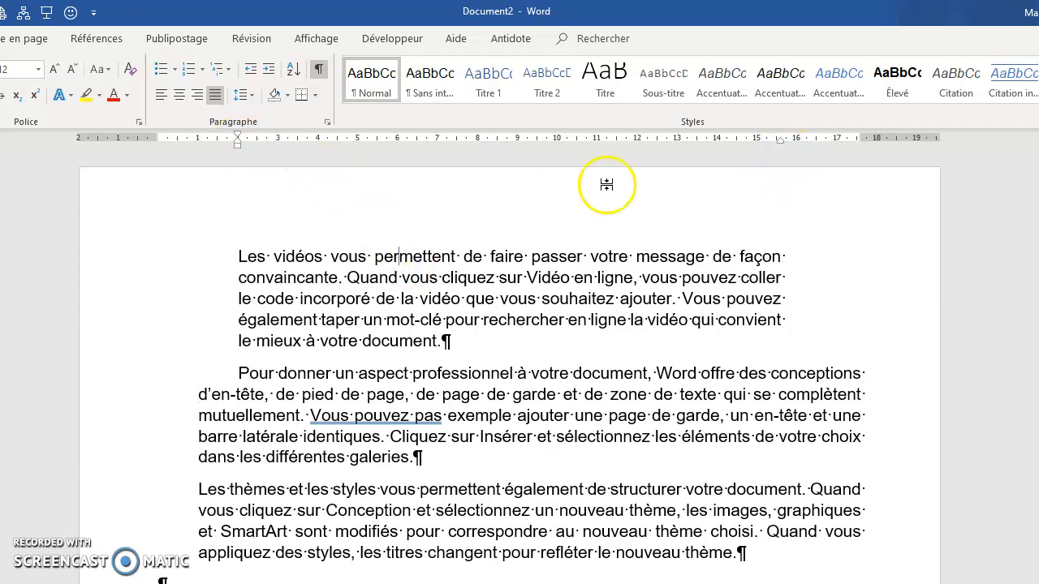
# - Give paragraph one a Première ligne indent of 1 cm, keeping its 2 cm side indents
pyautogui.click(238, 257)
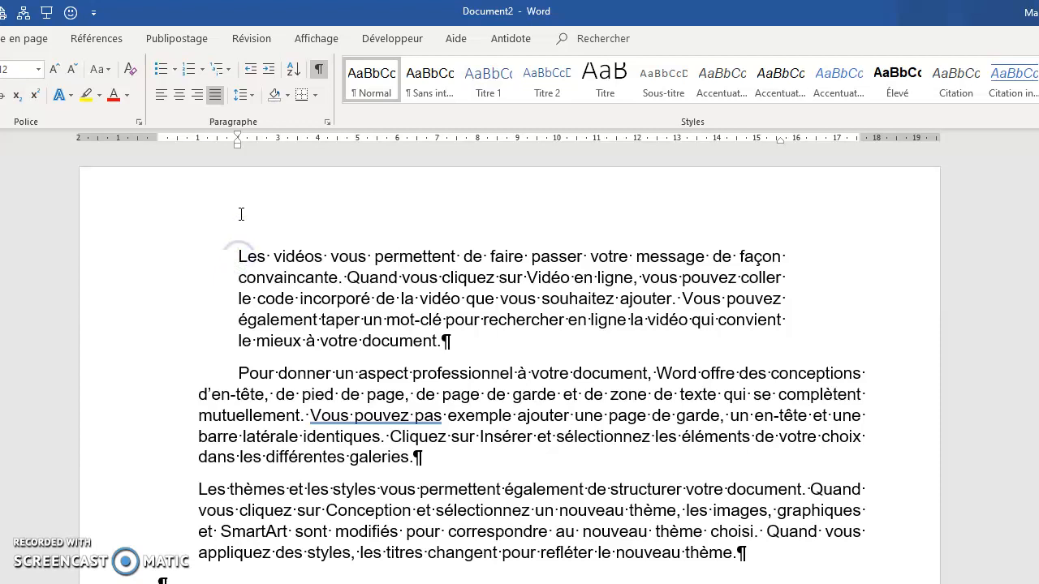
pyautogui.moveTo(238, 135); pyautogui.dragTo(274, 144)
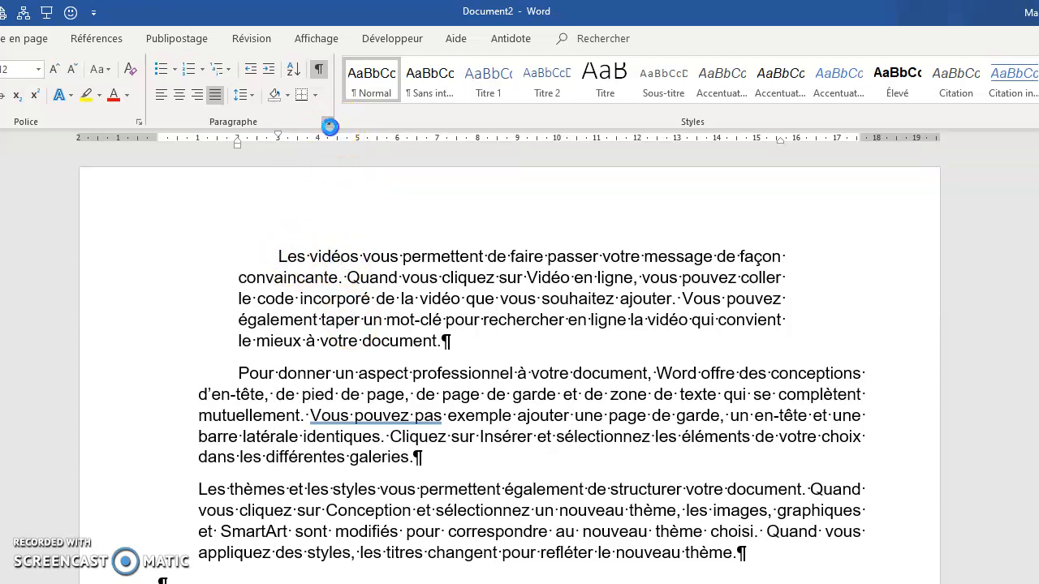
pyautogui.click(327, 122)
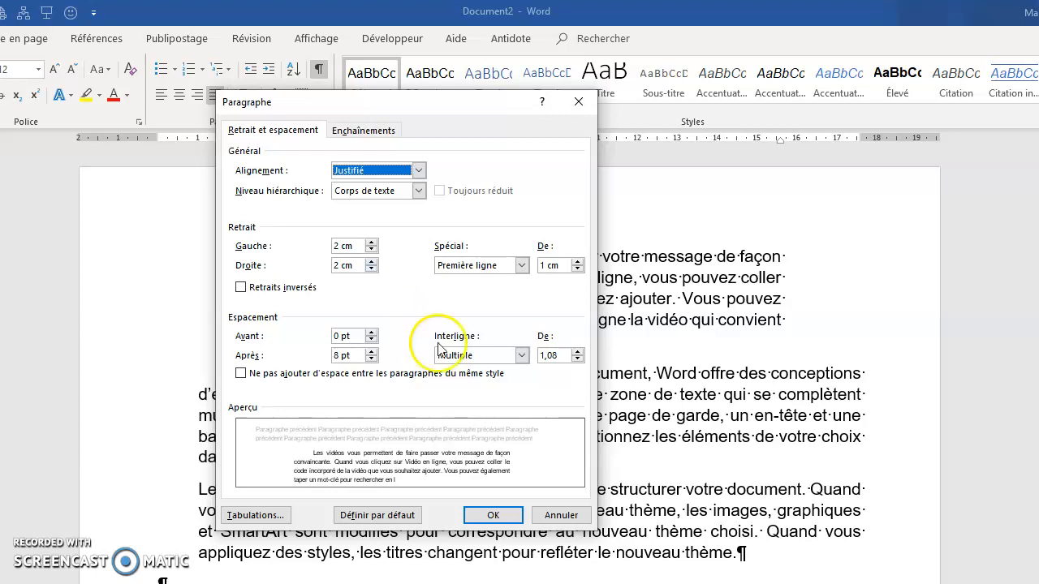
pyautogui.click(491, 515)
pyautogui.click(467, 299)
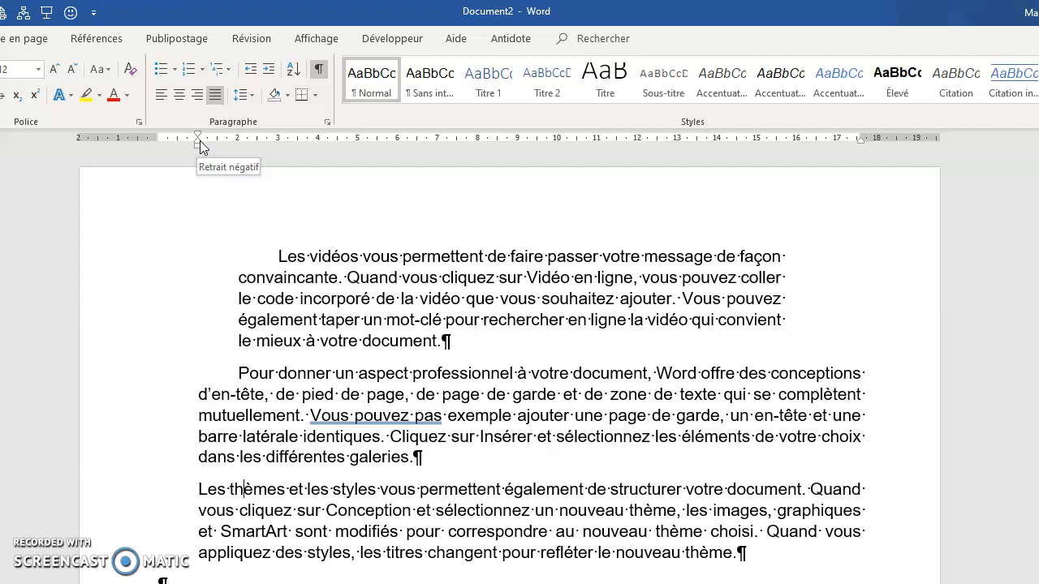
pyautogui.moveTo(198, 139); pyautogui.dragTo(237, 143)
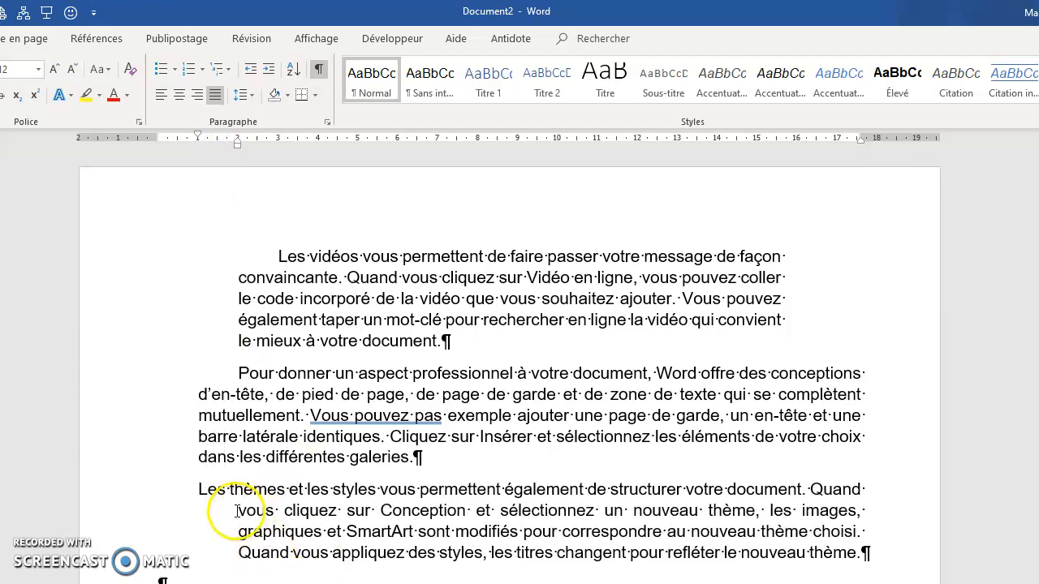
pyautogui.click(238, 510)
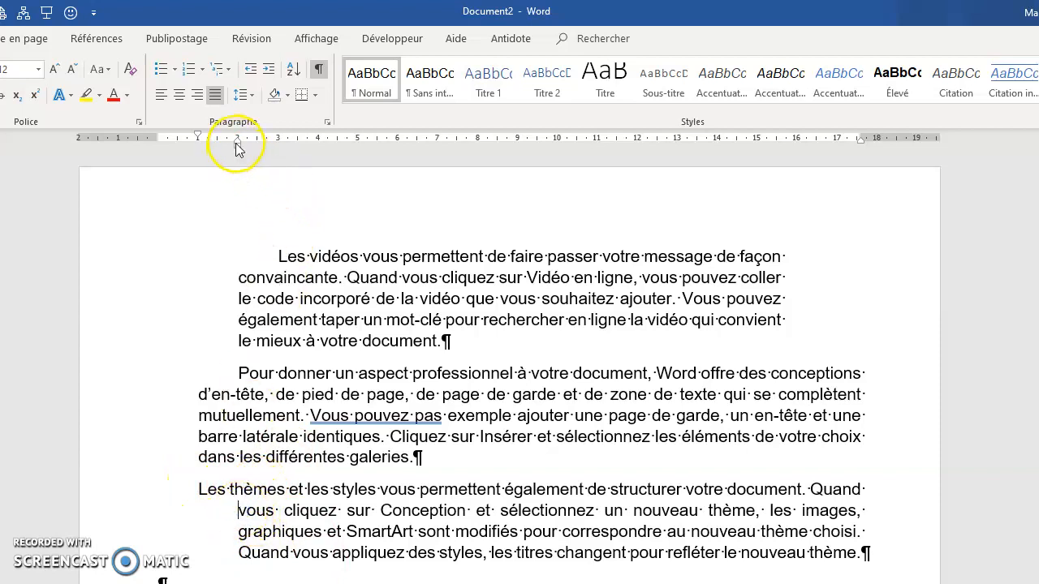
pyautogui.click(200, 487)
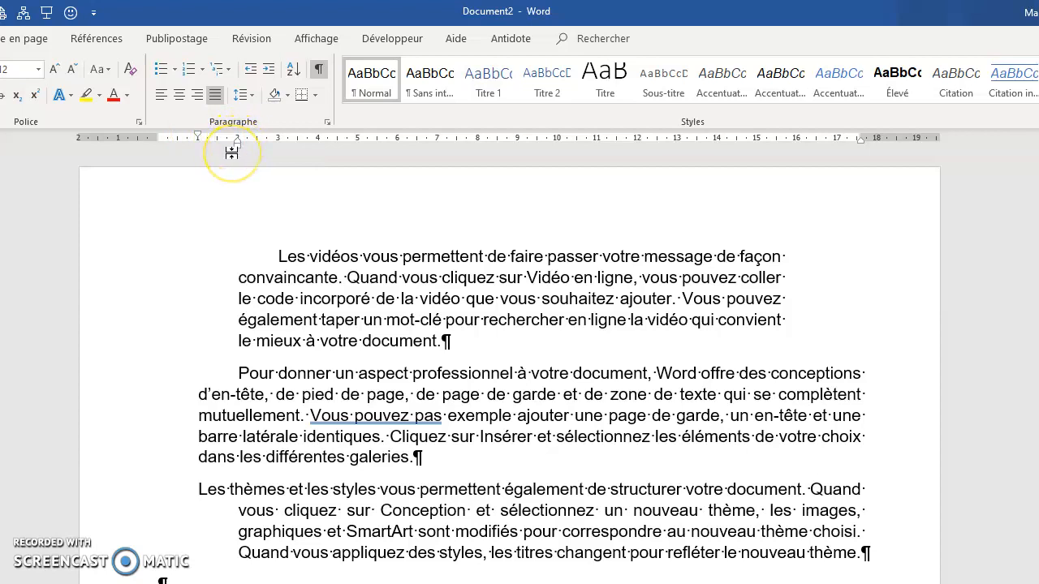
pyautogui.click(194, 138)
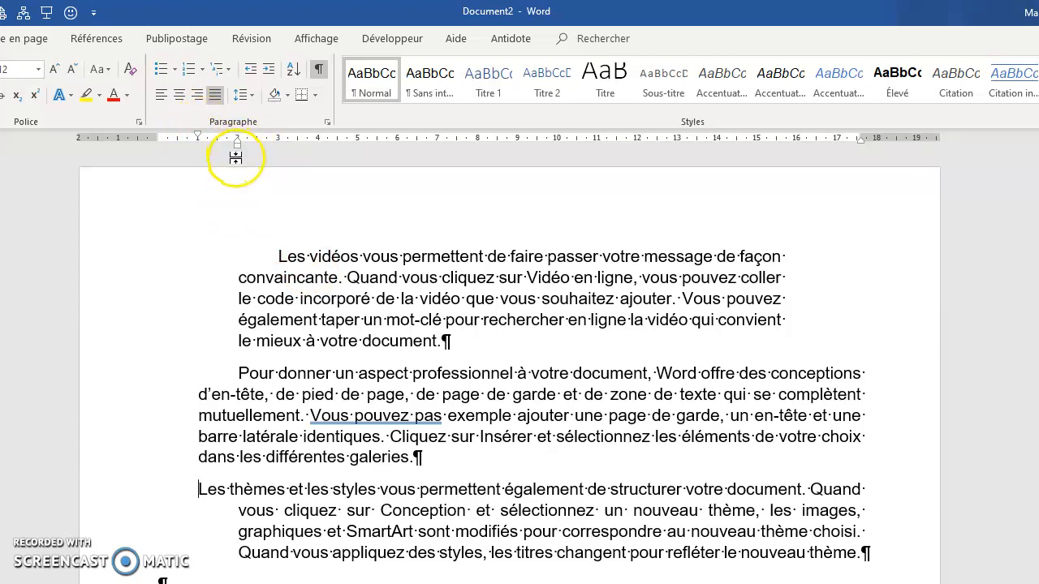
pyautogui.click(288, 259)
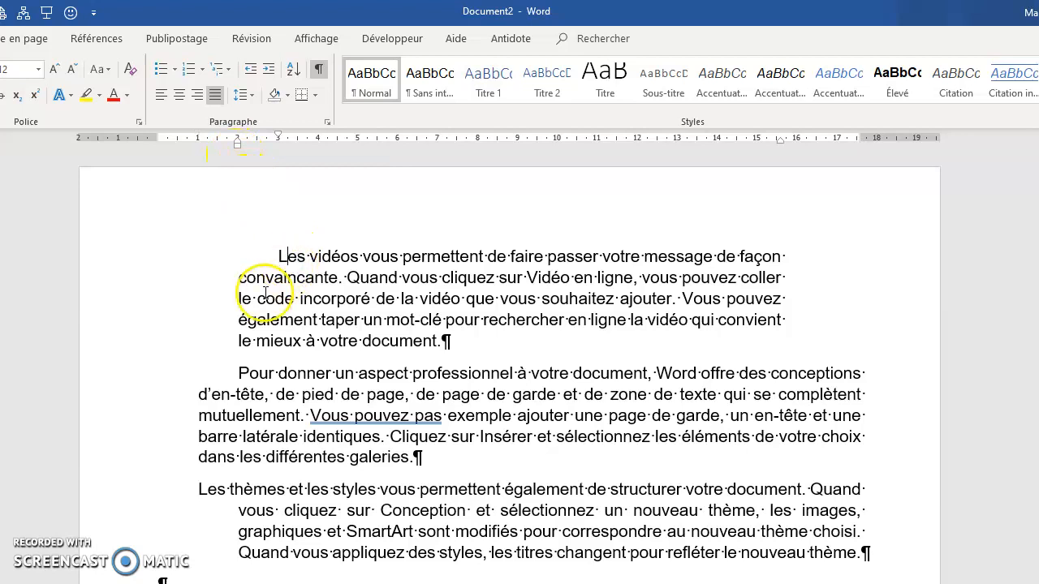
pyautogui.click(262, 282)
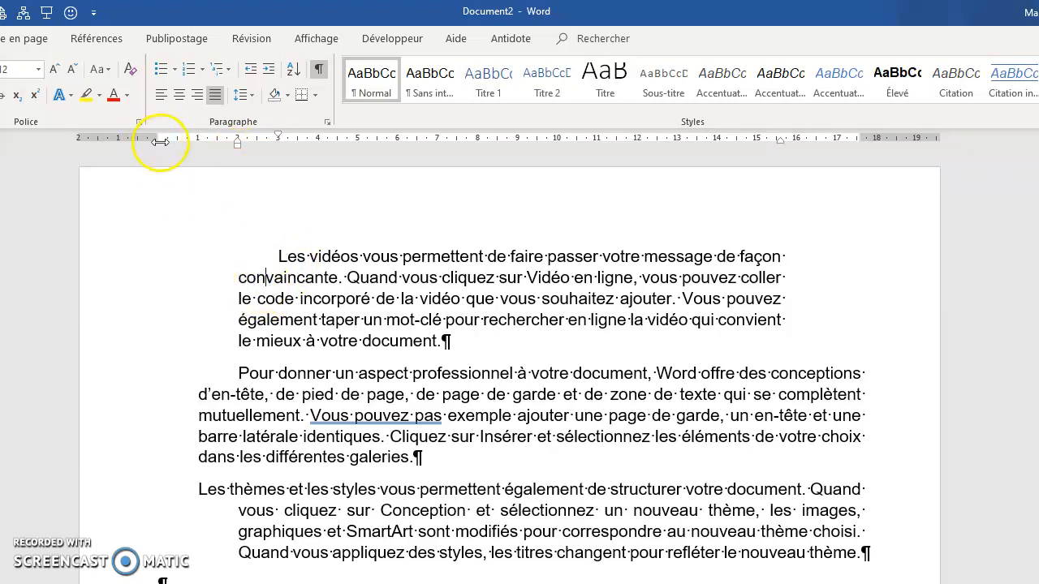
# - Set paragraph one's Gauche, Droite and first-line De indents all to 0 cm
pyautogui.click(329, 122)
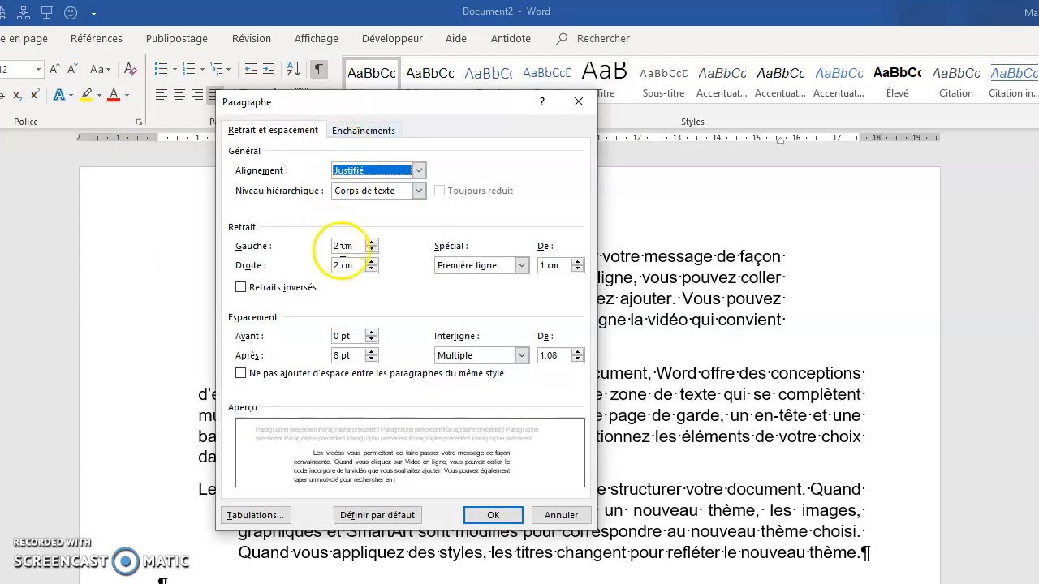
pyautogui.moveTo(339, 247); pyautogui.dragTo(321, 250)
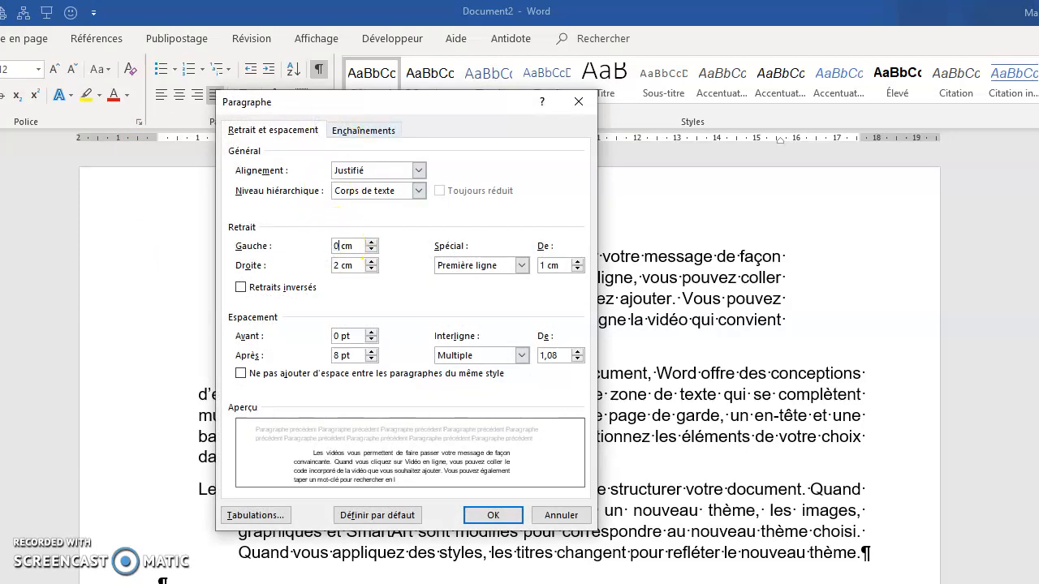
pyautogui.write('0')
pyautogui.click(329, 266)
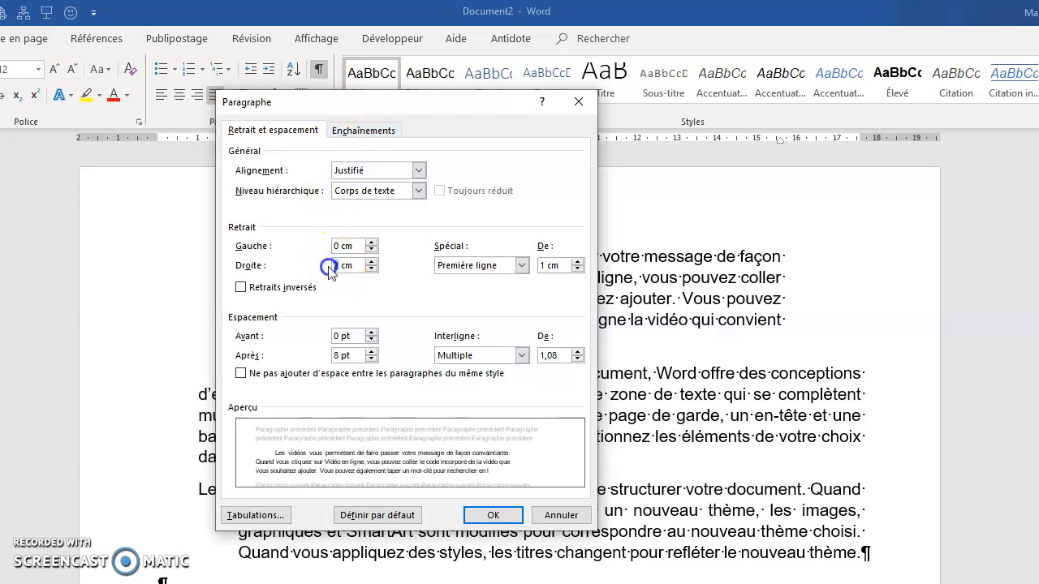
pyautogui.write('0')
pyautogui.click(544, 266)
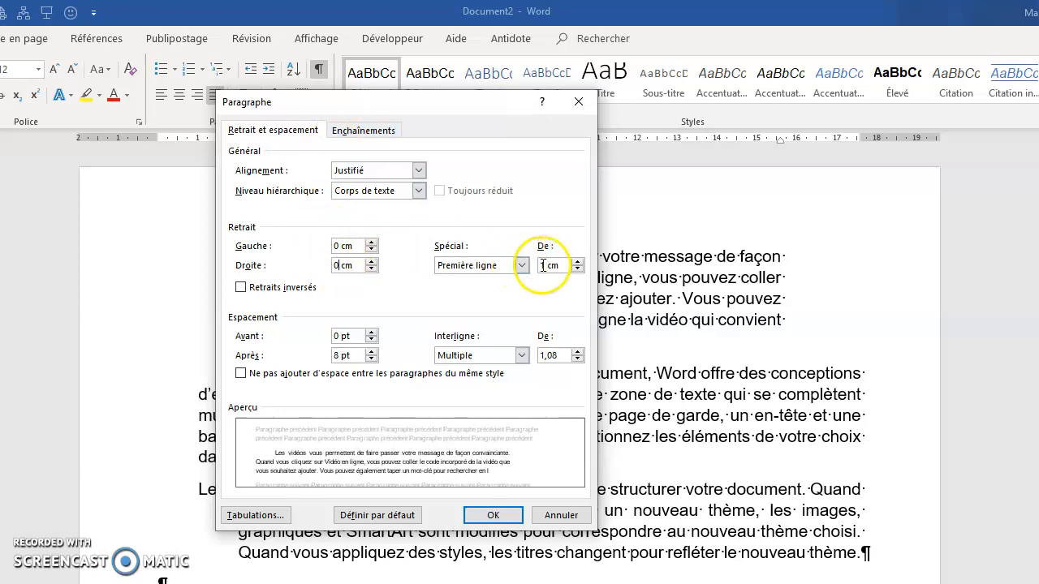
pyautogui.write('0')
pyautogui.click(493, 515)
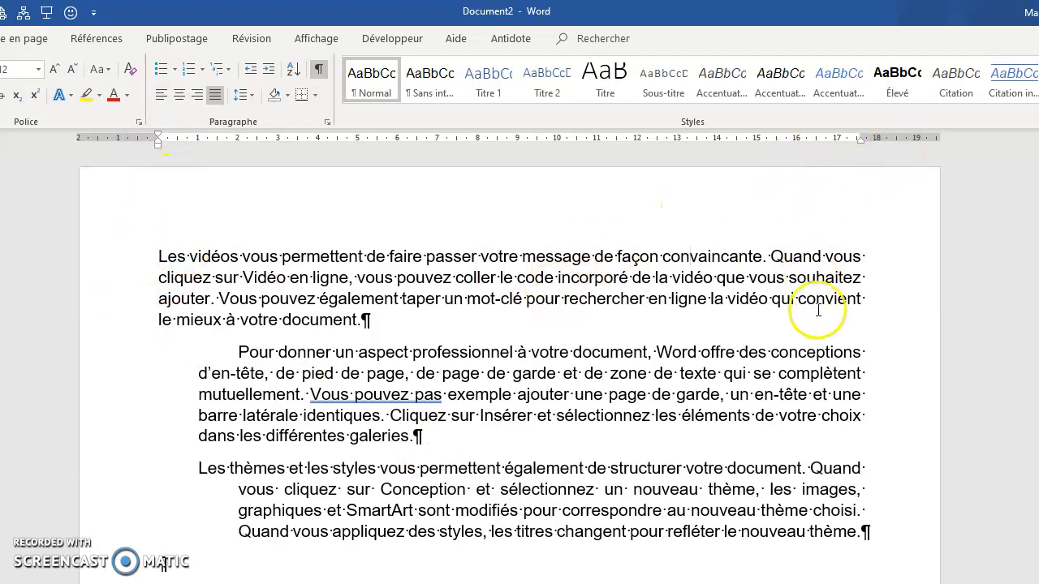
# - Set the left indent of the second and third paragraphs to 0 in Paragraphe
pyautogui.click(236, 351)
pyautogui.moveTo(237, 352); pyautogui.dragTo(868, 522)
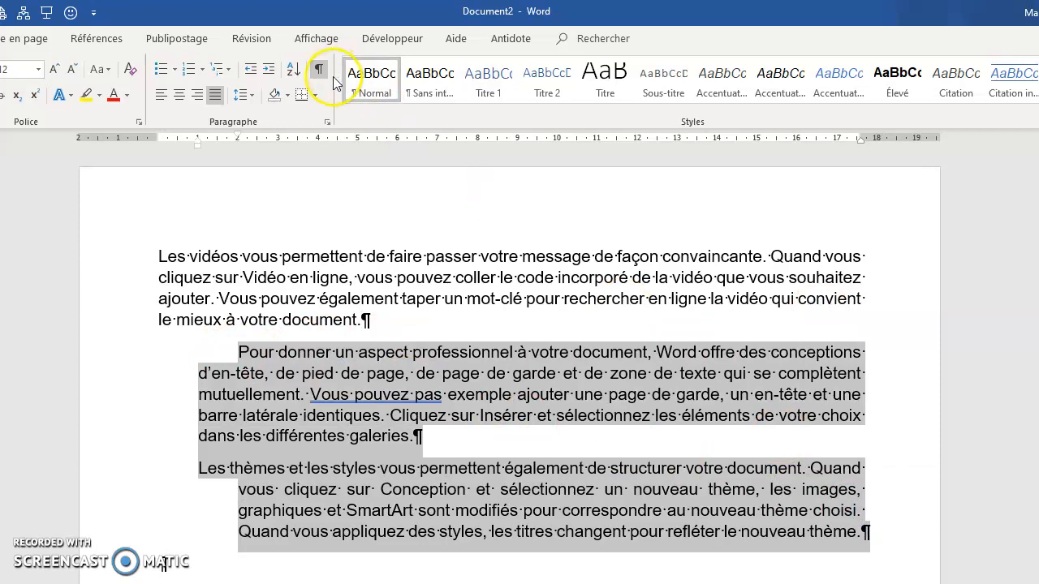
pyautogui.click(327, 122)
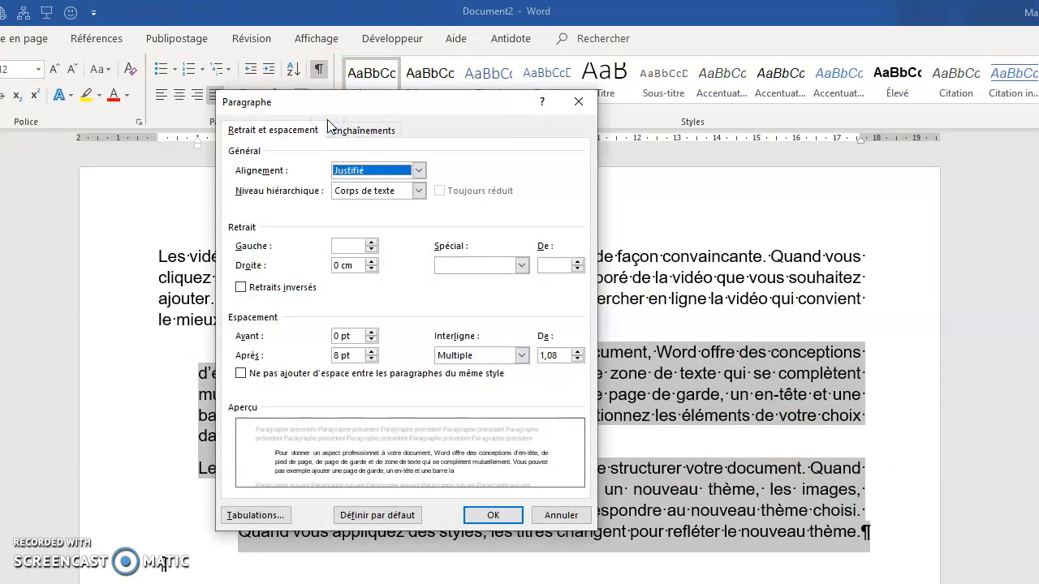
pyautogui.click(342, 249)
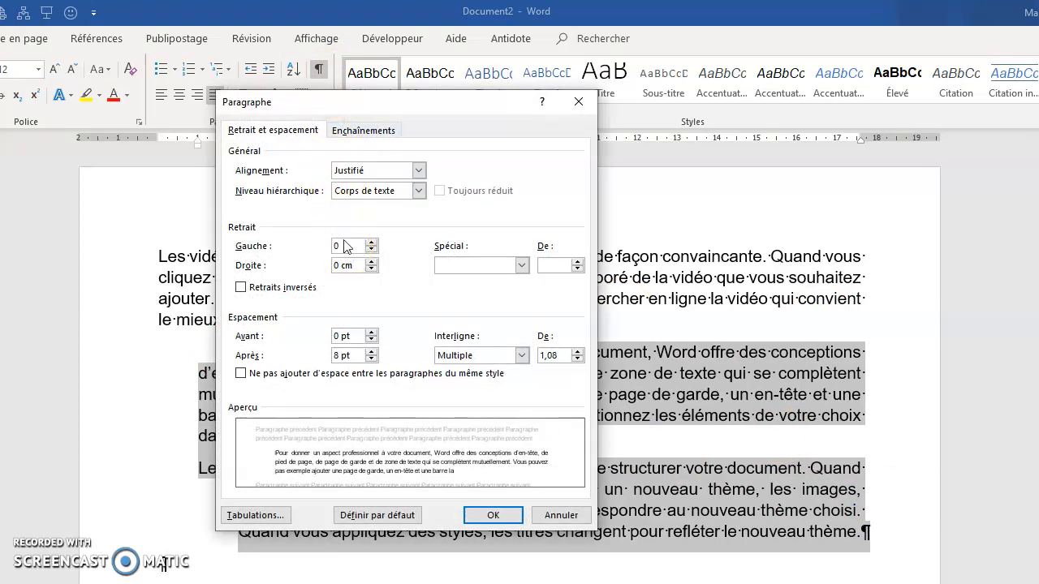
pyautogui.click(503, 517)
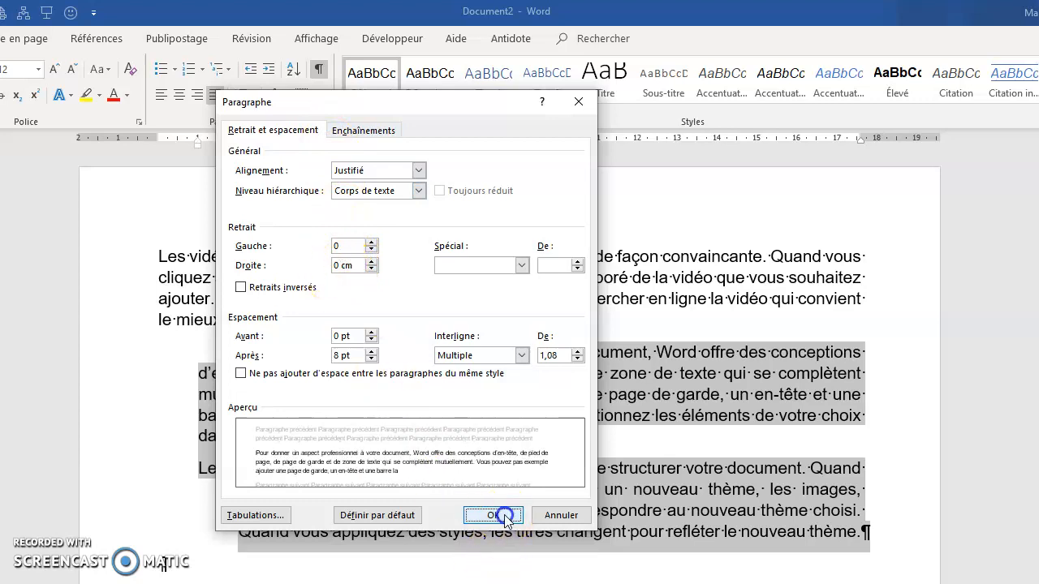
pyautogui.click(229, 367)
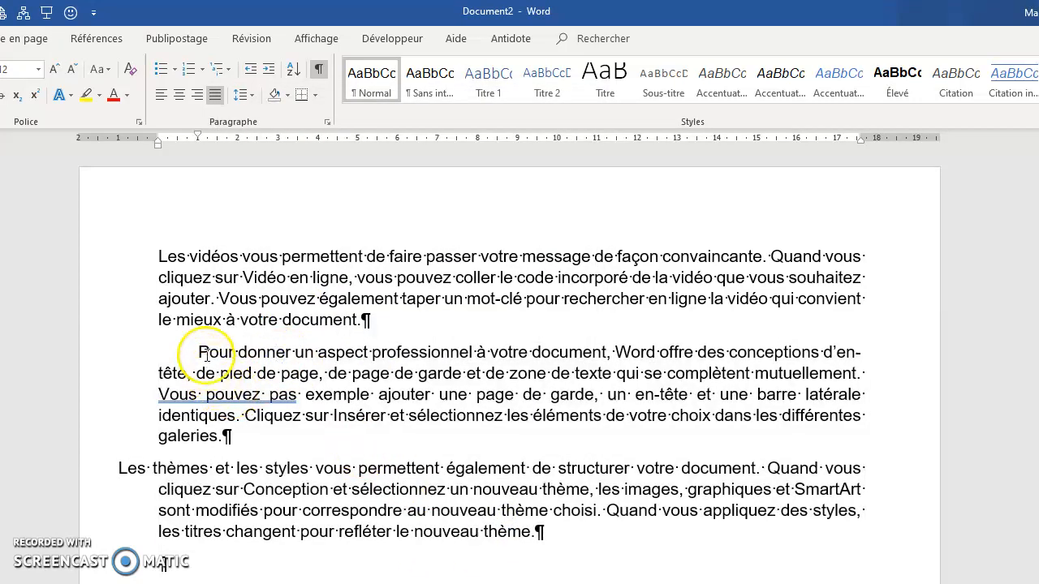
# - Drag the first-line indents of paragraphs 2 and 3 to the margin, then verify paragraph 1's indents
pyautogui.moveTo(198, 136); pyautogui.dragTo(158, 136)
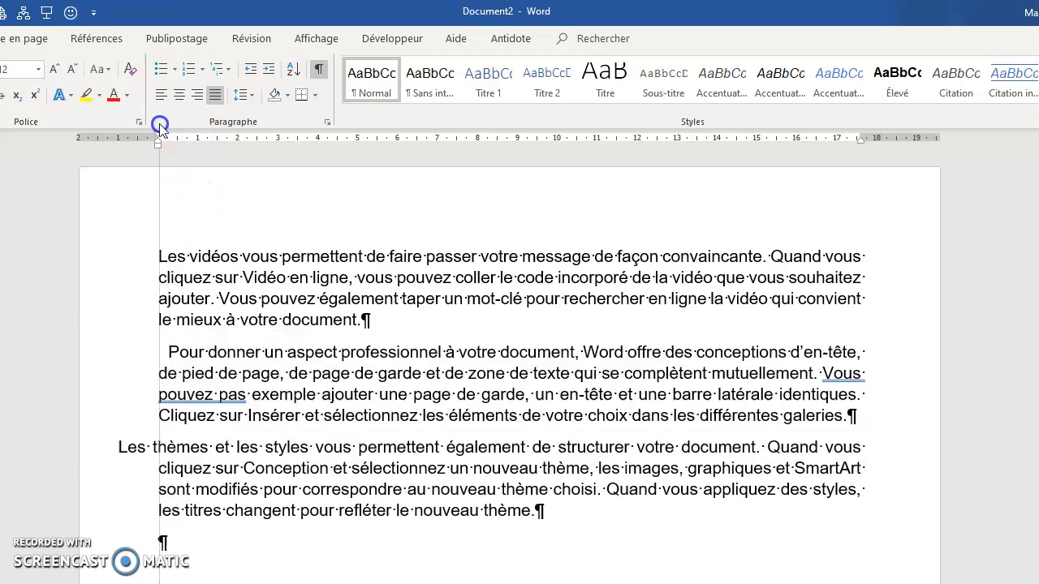
pyautogui.click(119, 444)
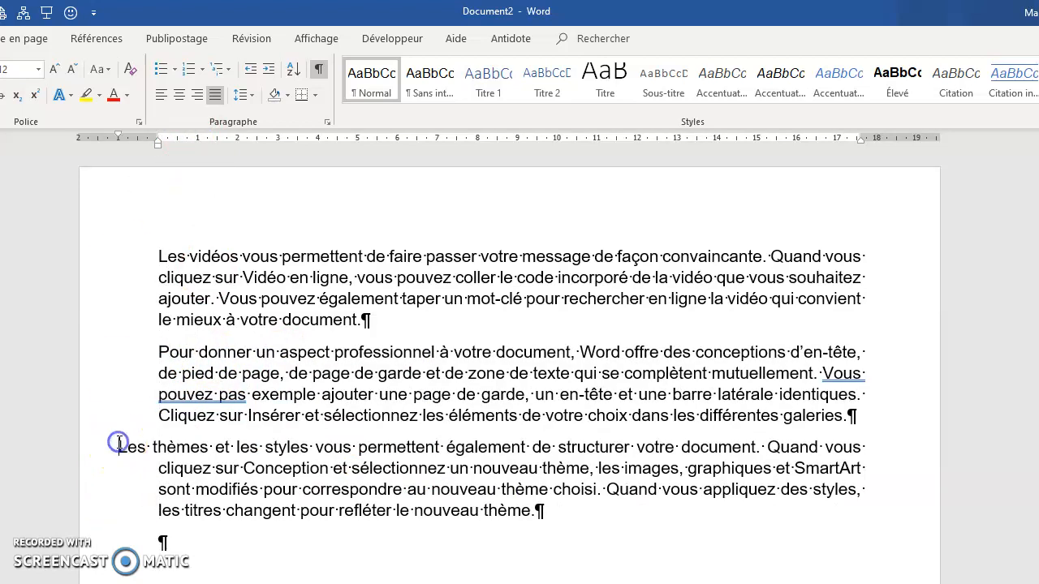
pyautogui.moveTo(118, 135); pyautogui.dragTo(157, 136)
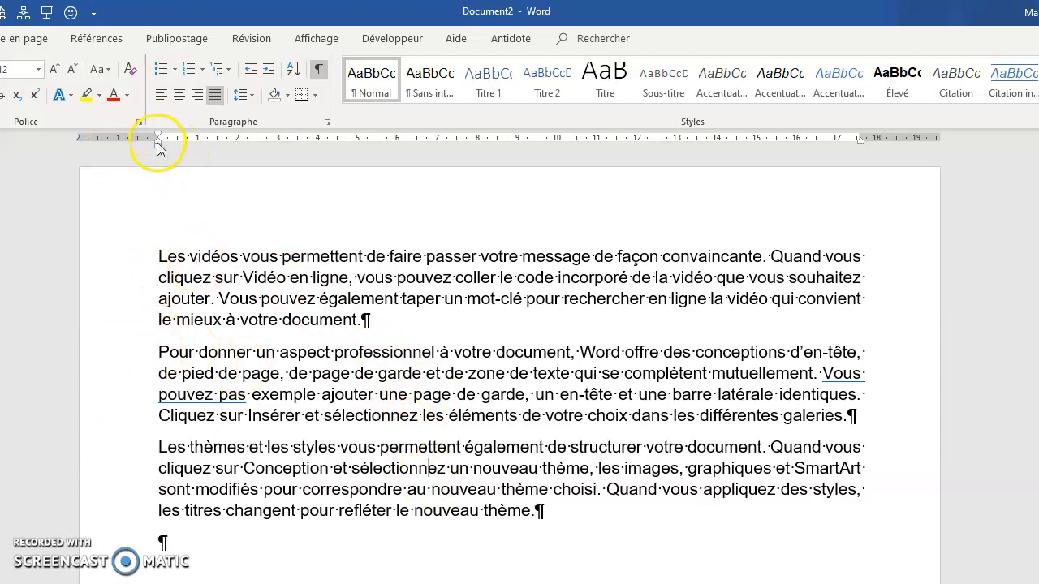
pyautogui.click(201, 256)
pyautogui.click(327, 124)
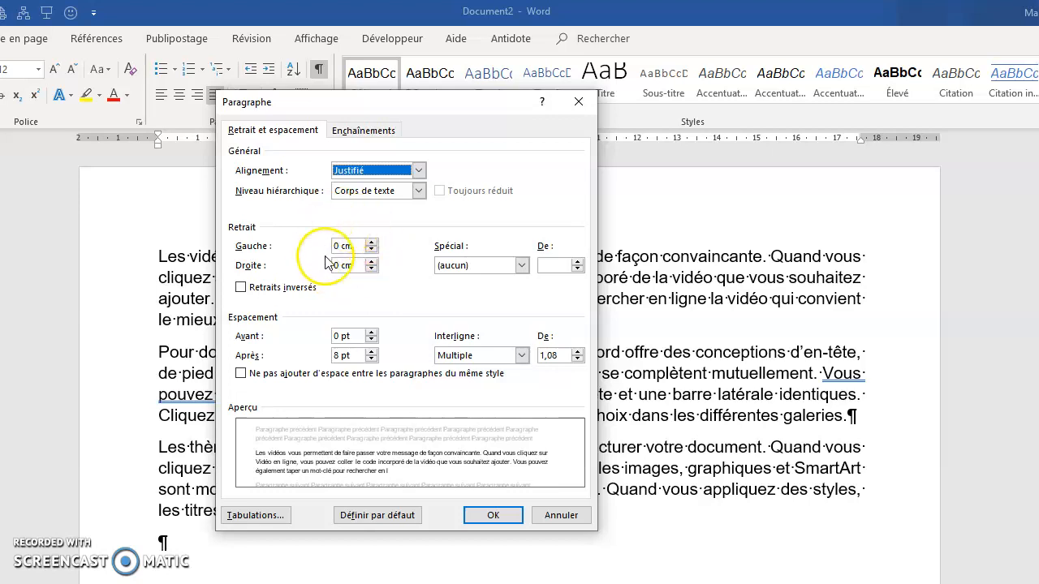
pyautogui.click(488, 517)
pyautogui.click(244, 255)
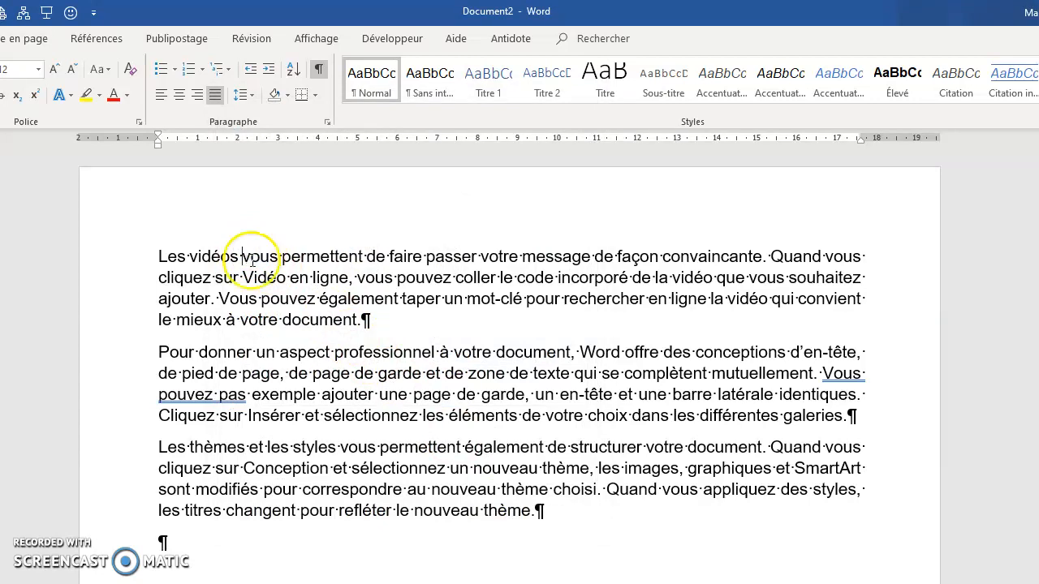
# - Cycle the ruler's tab selector through every tab and indent type, ending on Left Tab (Tabulation gauche)
pyautogui.click(159, 258)
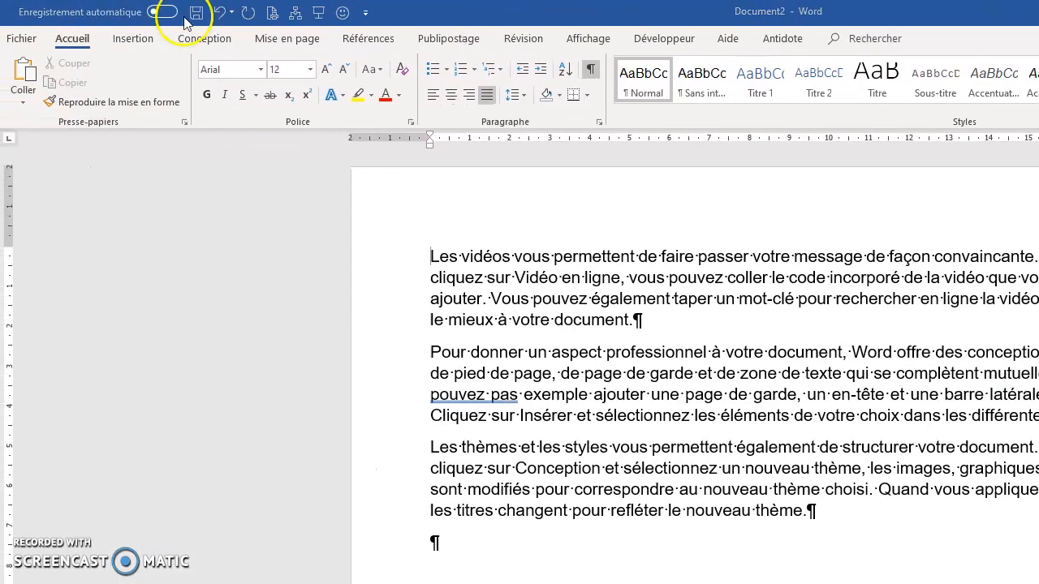
pyautogui.click(10, 140)
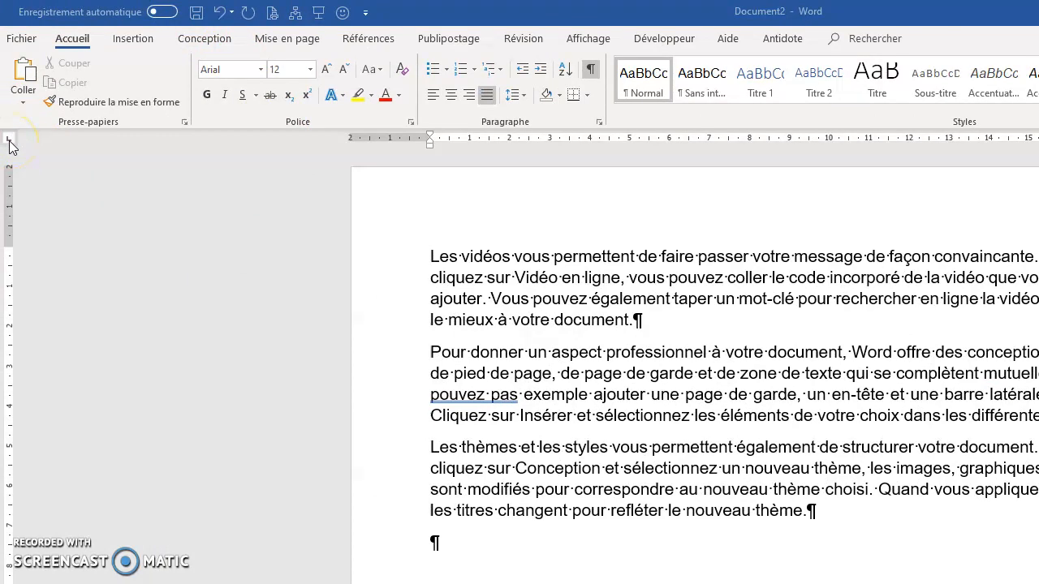
pyautogui.click(9, 141)
pyautogui.click(432, 257)
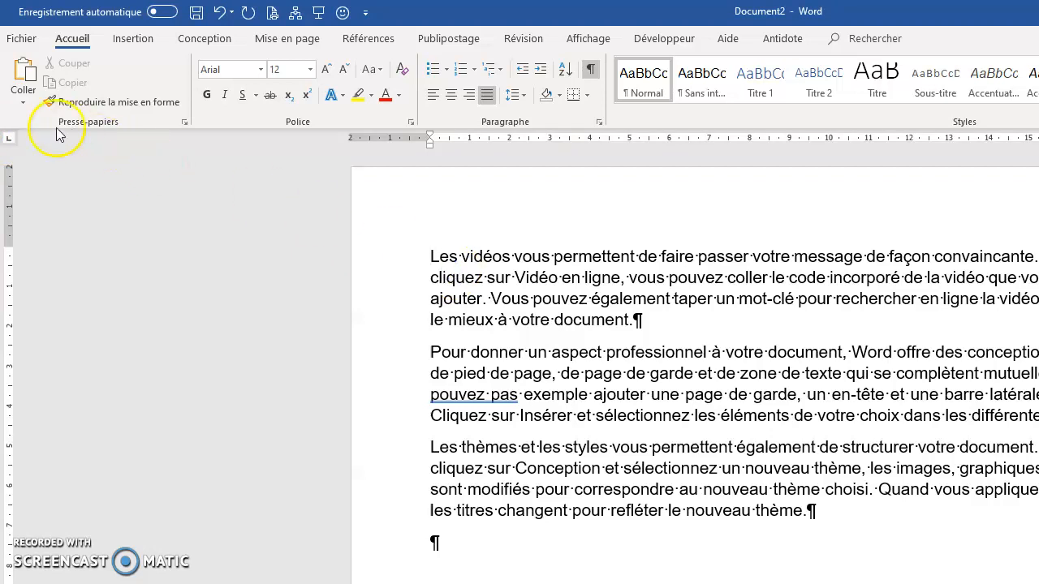
pyautogui.click(10, 143)
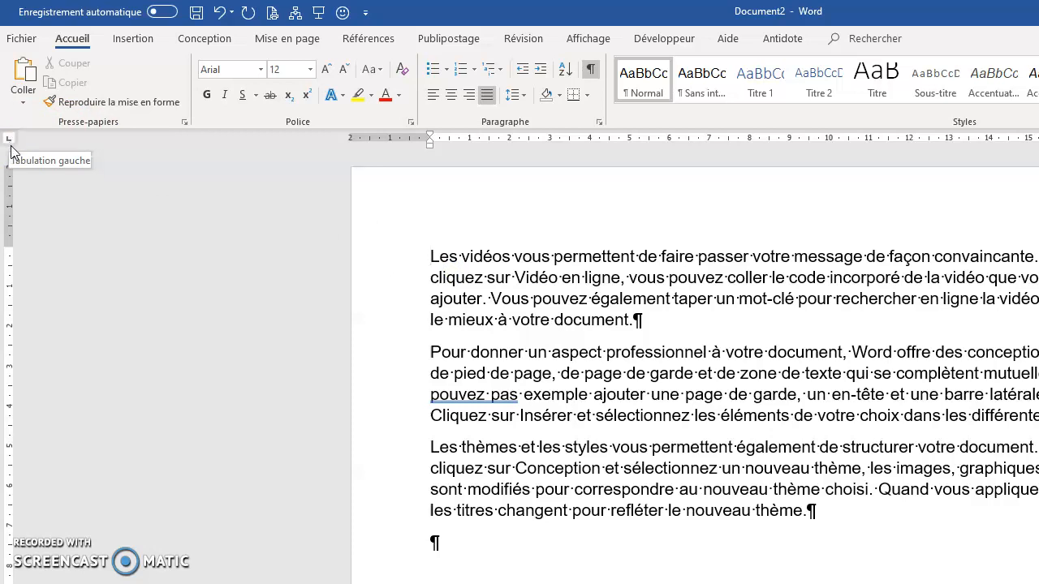
pyautogui.click(10, 143)
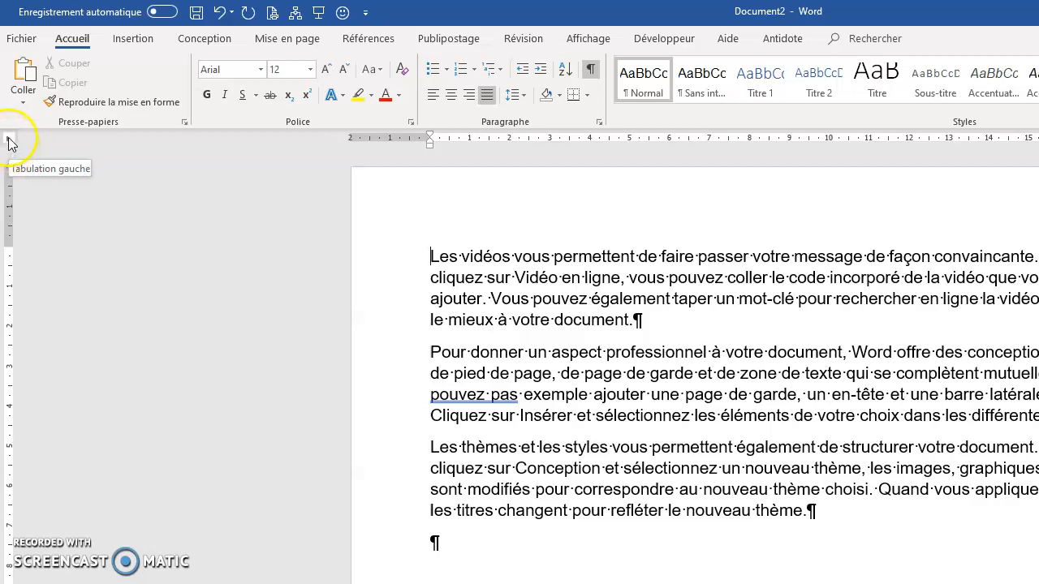
pyautogui.click(9, 145)
pyautogui.click(10, 144)
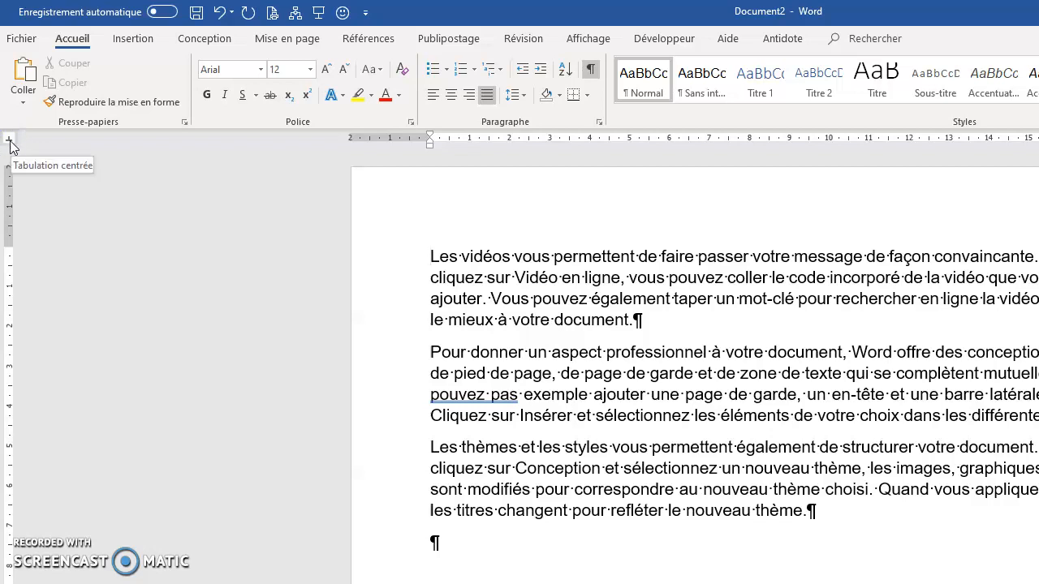
pyautogui.click(10, 143)
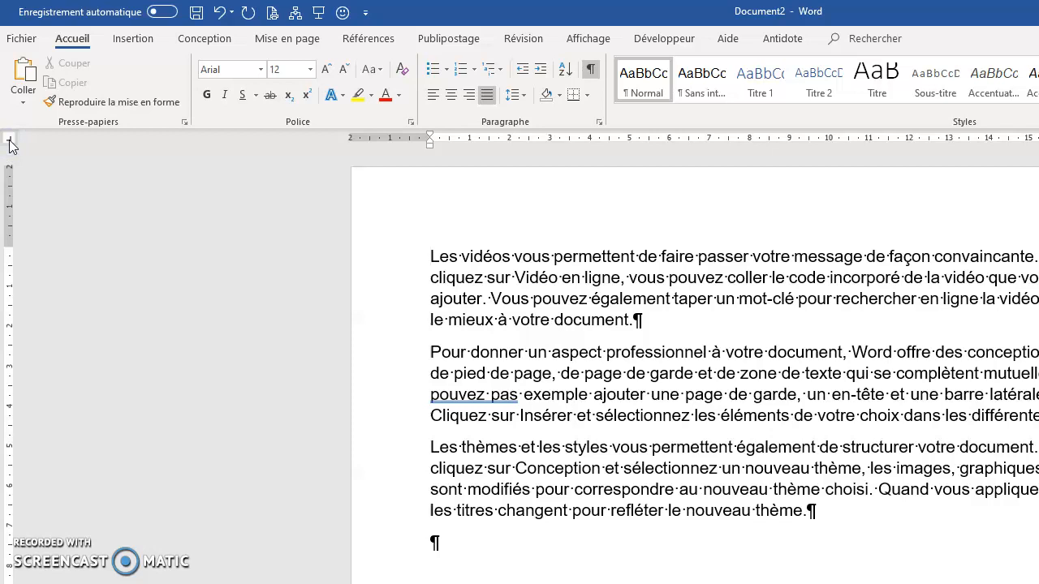
pyautogui.click(9, 144)
pyautogui.click(10, 144)
pyautogui.click(10, 144)
pyautogui.click(10, 144)
pyautogui.click(10, 143)
pyautogui.click(10, 144)
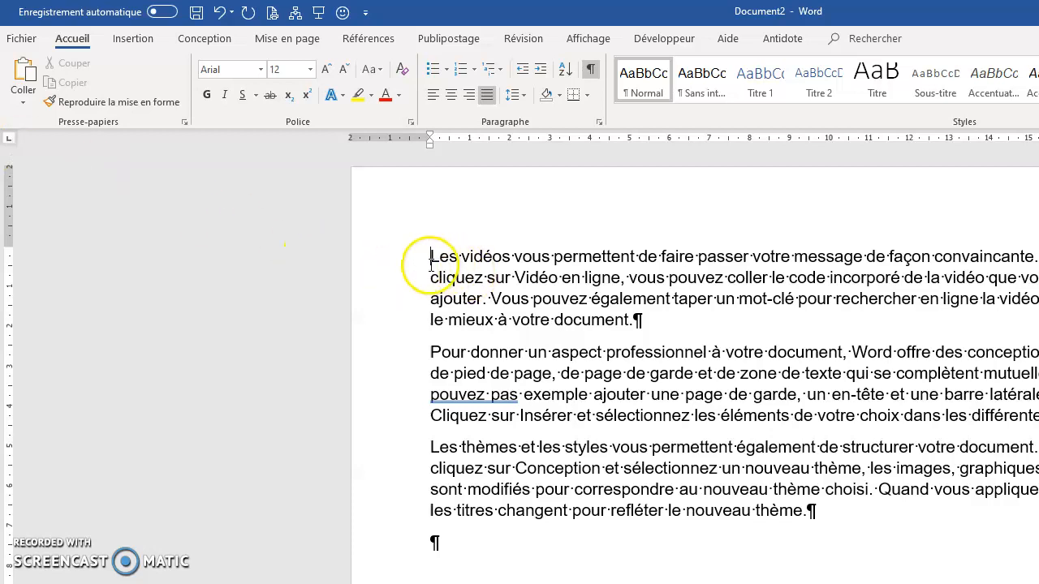
# - Add blank lines at the top, set a left tab at 2 cm, and type 'Prénom' there
pyautogui.press('Return')
pyautogui.press('Return')
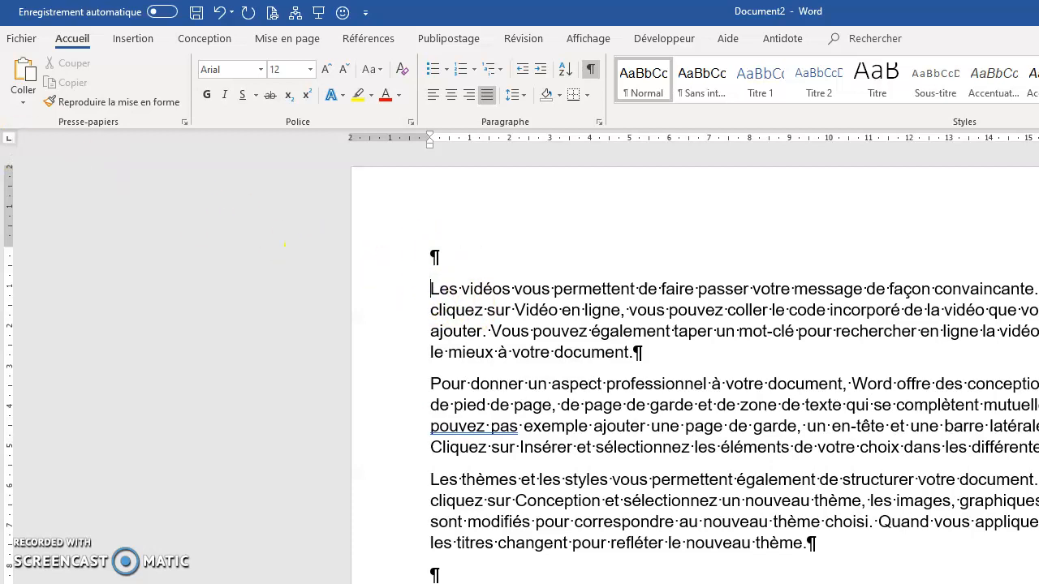
pyautogui.click(432, 258)
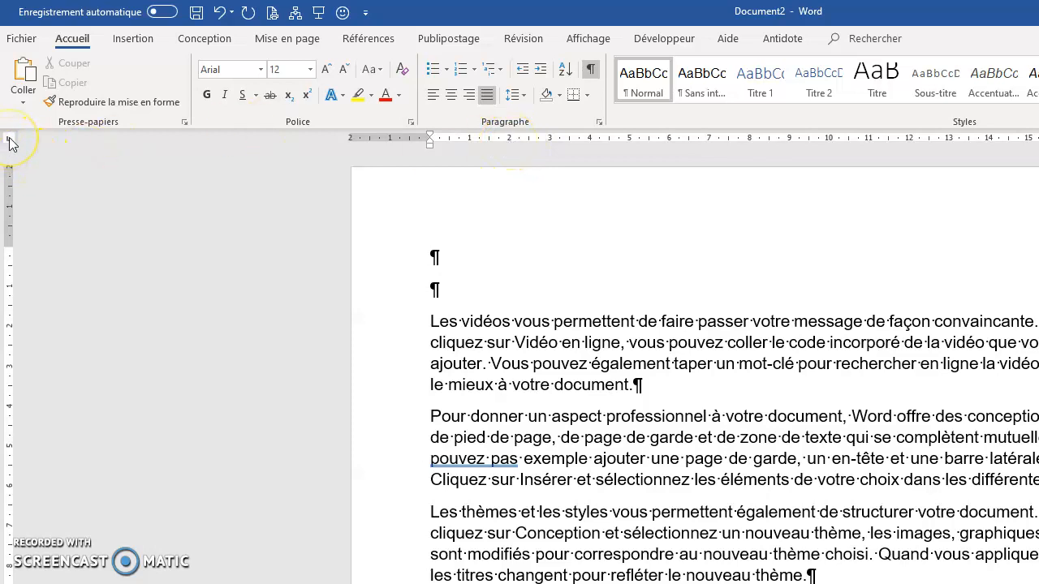
pyautogui.click(508, 139)
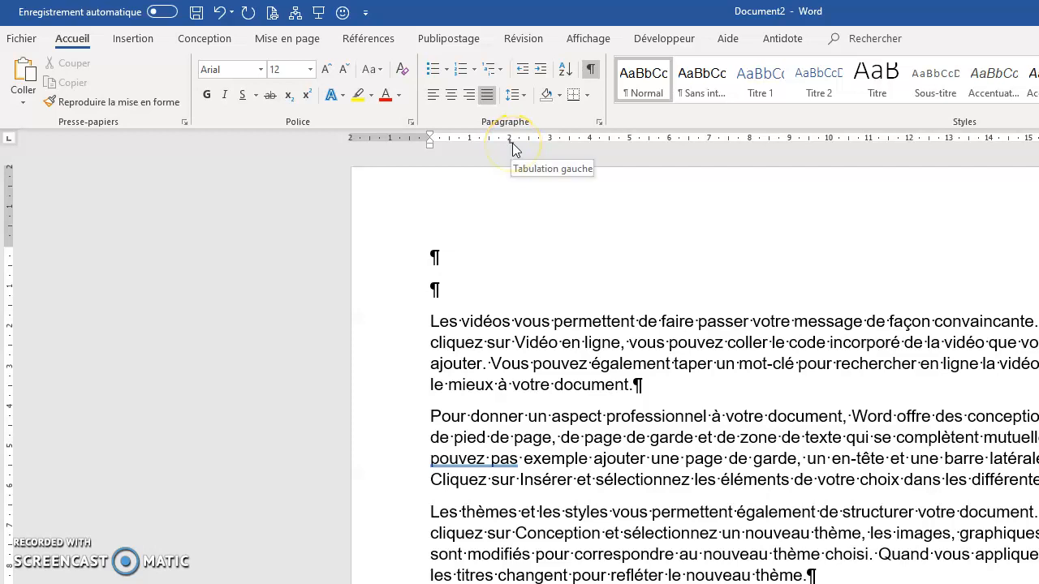
pyautogui.click(443, 267)
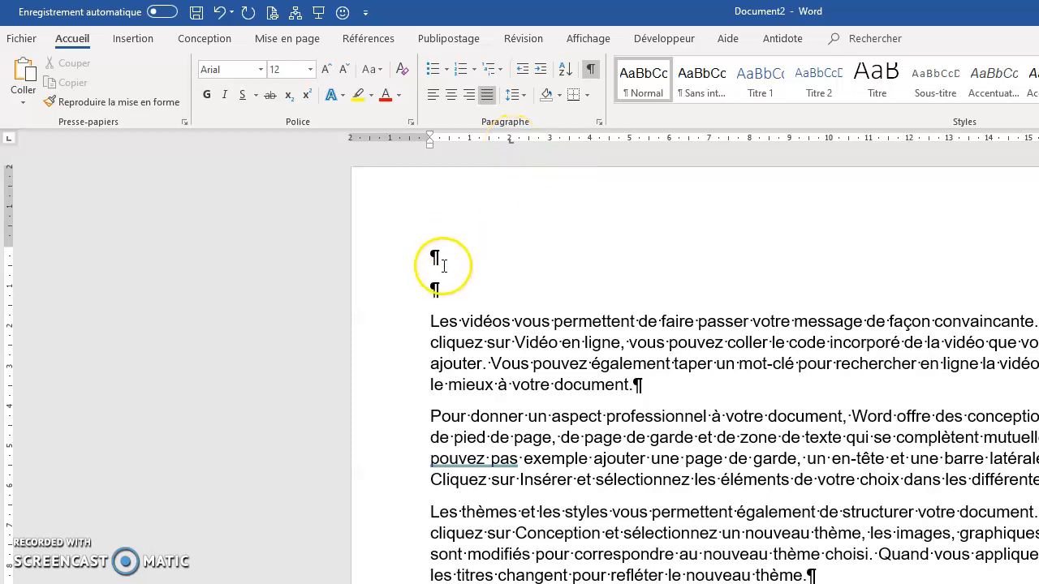
pyautogui.click(431, 258)
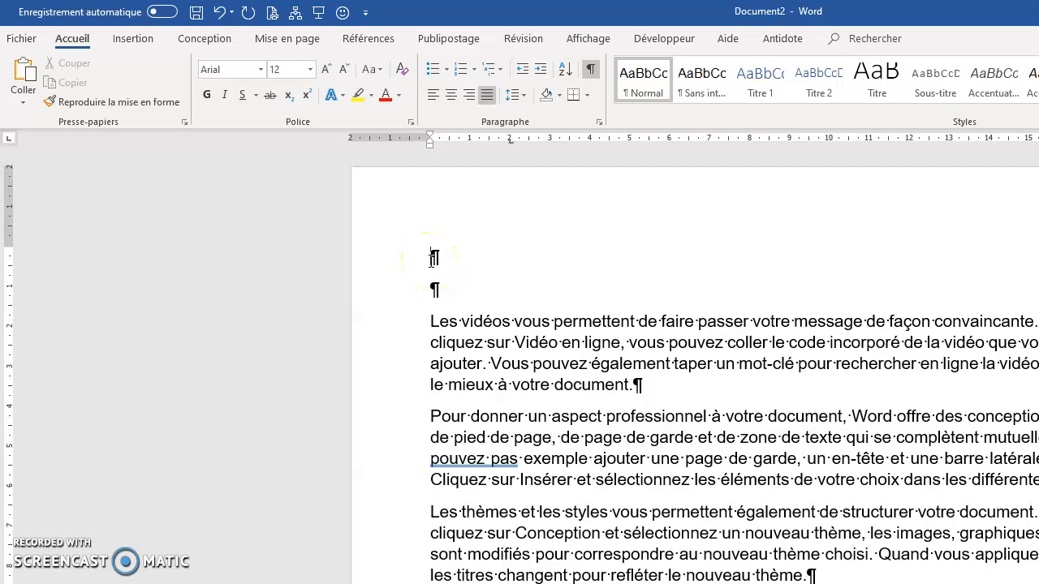
pyautogui.press('Tab')
pyautogui.write('Prénom')
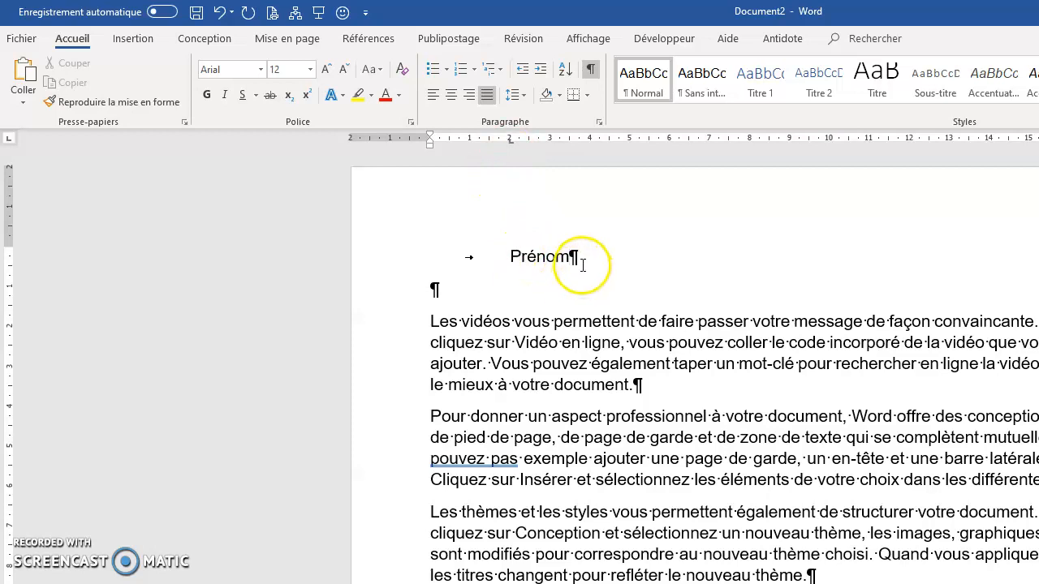
# - Add a left tab at 8 cm and type 'Nom' at it after Prénom
pyautogui.click(749, 139)
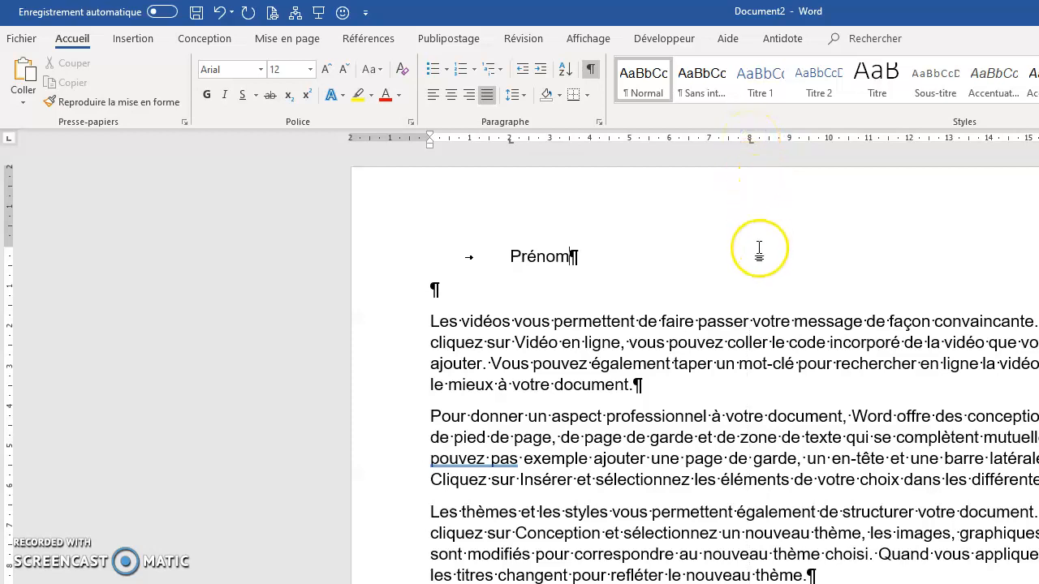
pyautogui.press('Tab')
pyautogui.write('Nom')
pyautogui.click(752, 142)
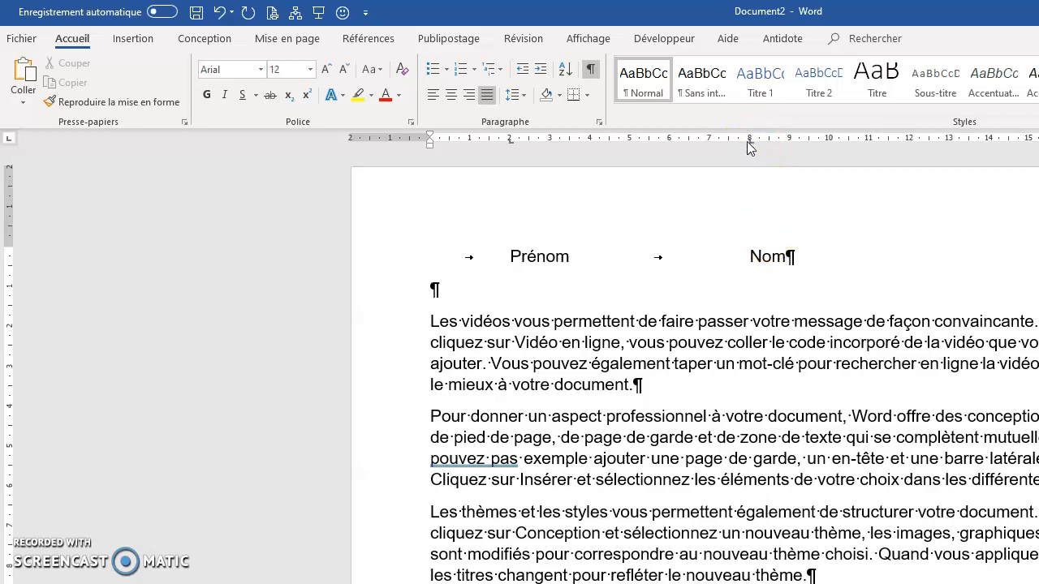
pyautogui.click(749, 141)
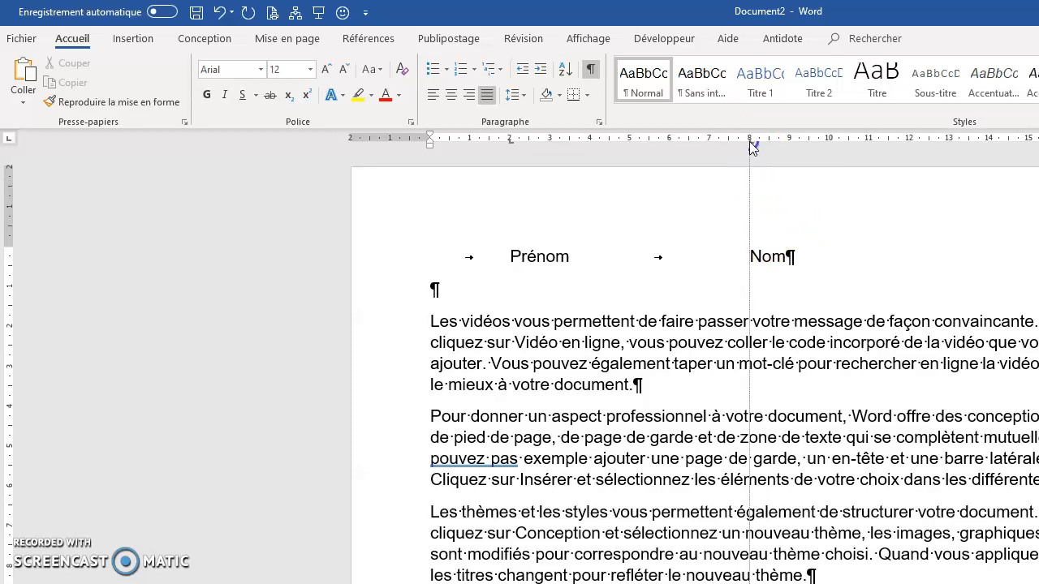
# - Add a left tab near 13 cm and type 'Ville' there after Nom
pyautogui.click(748, 252)
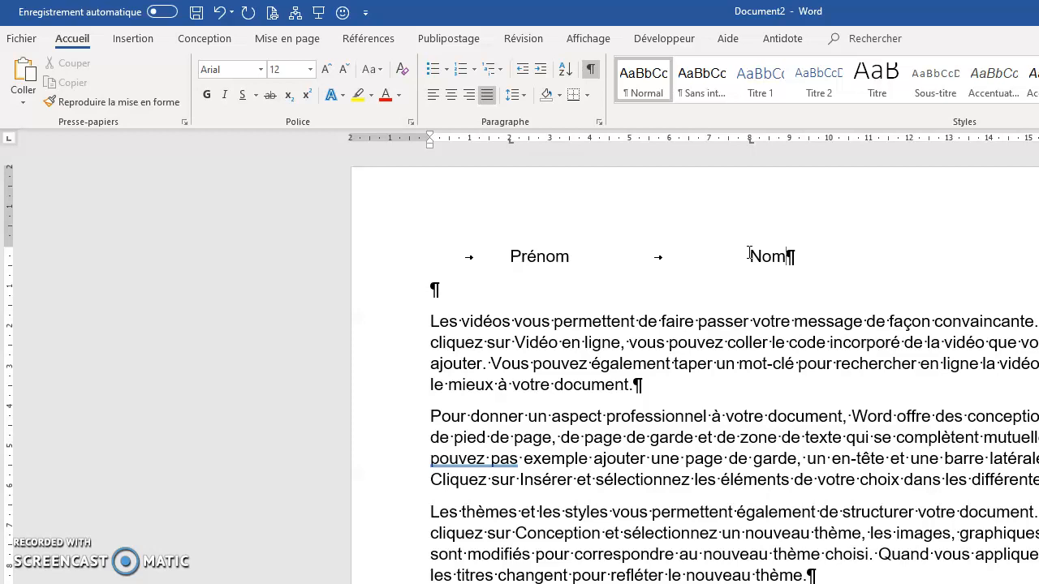
pyautogui.click(509, 252)
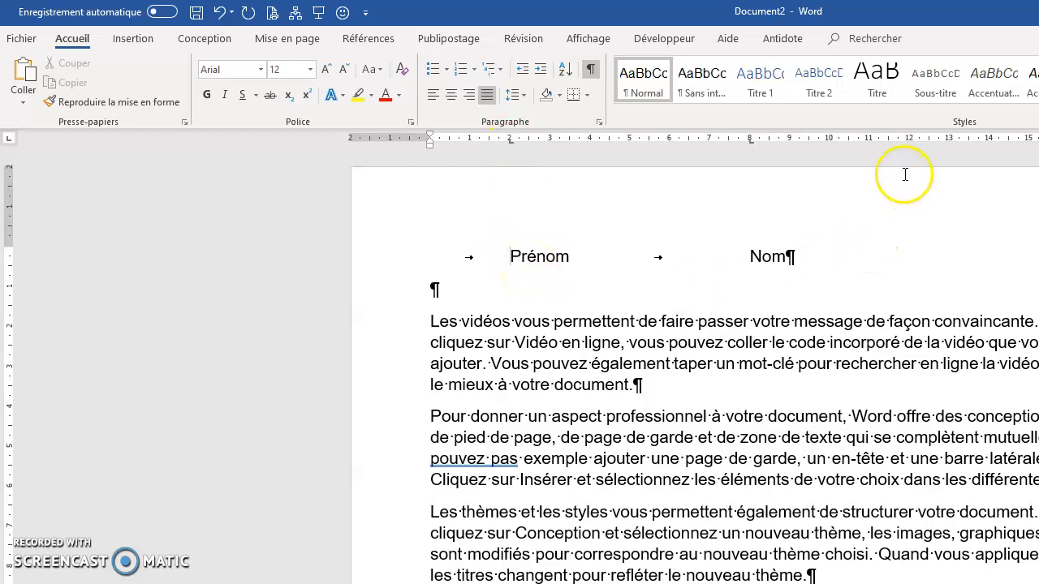
pyautogui.click(930, 138)
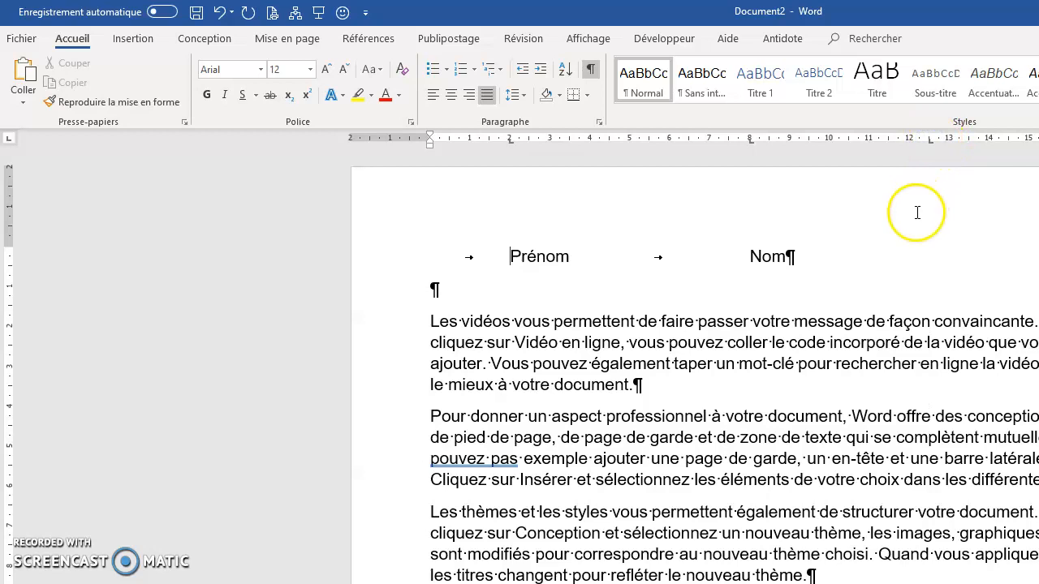
pyautogui.press('Tab')
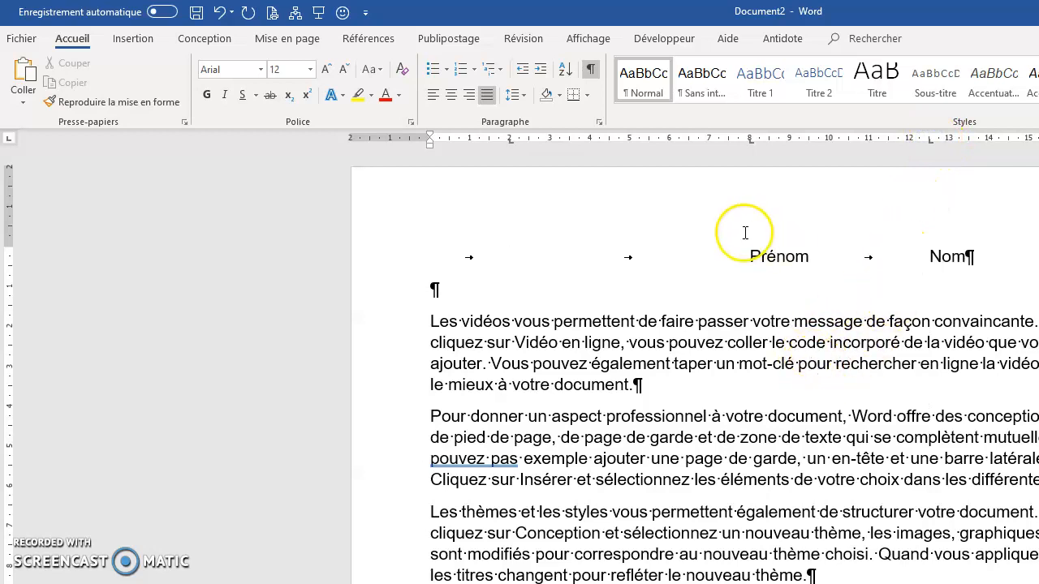
pyautogui.click(228, 13)
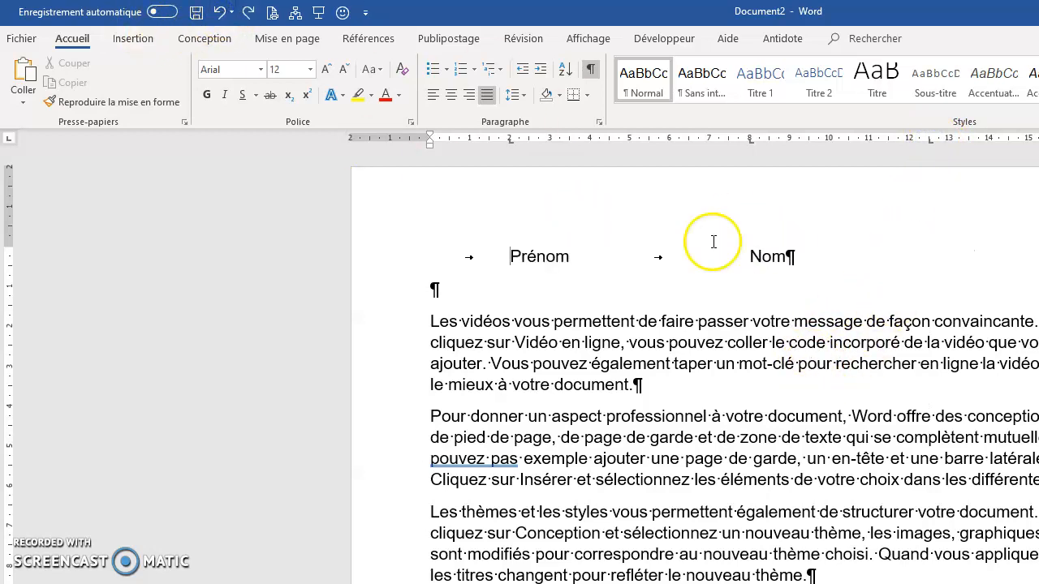
pyautogui.click(792, 258)
pyautogui.press('Tab')
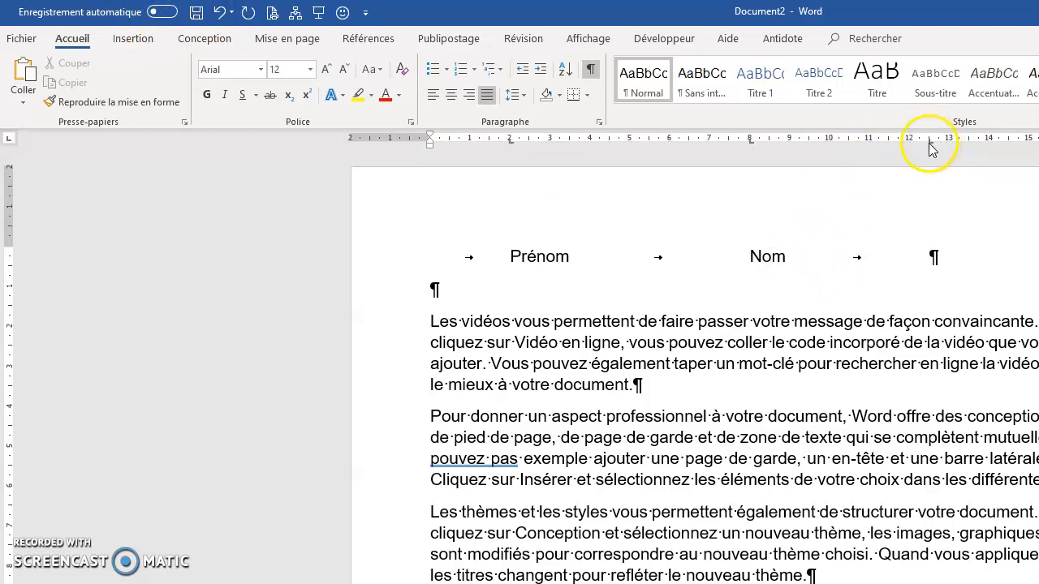
pyautogui.write('Ville')
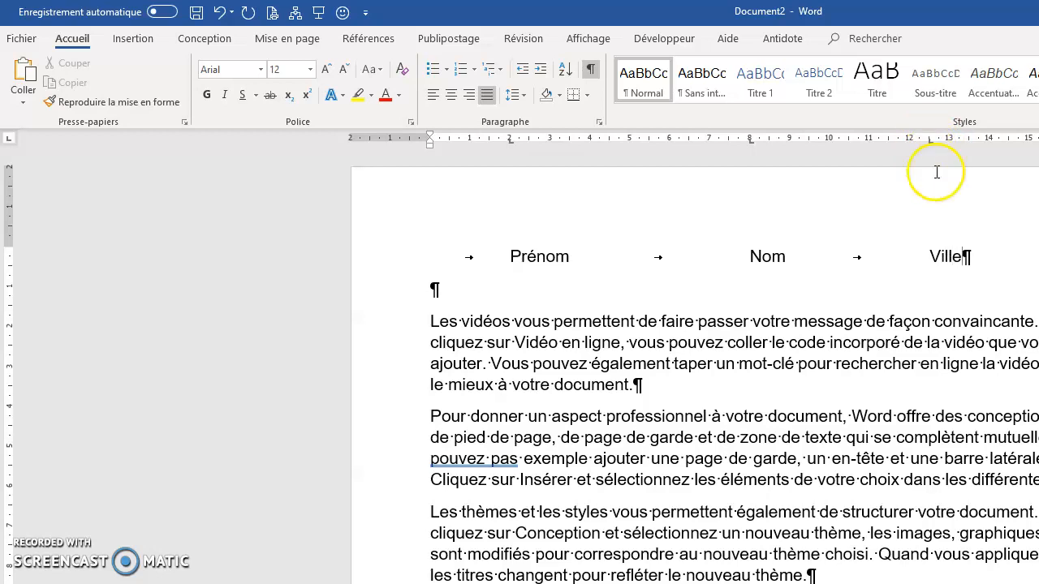
# - On a new tabbed line, enter a sample first name, surname and 'Montréal' under the headings
pyautogui.press('Return')
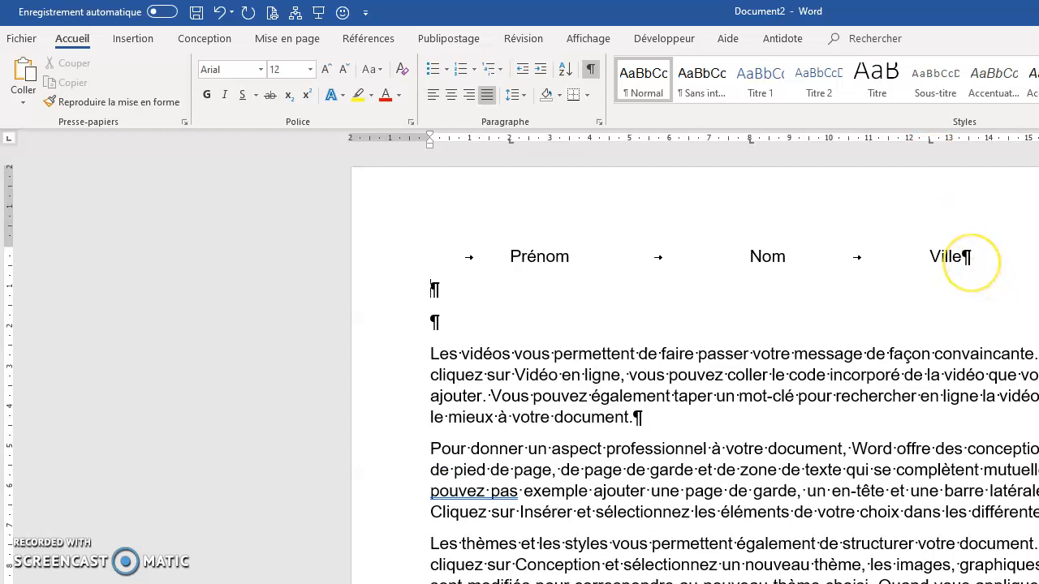
pyautogui.press('Tab')
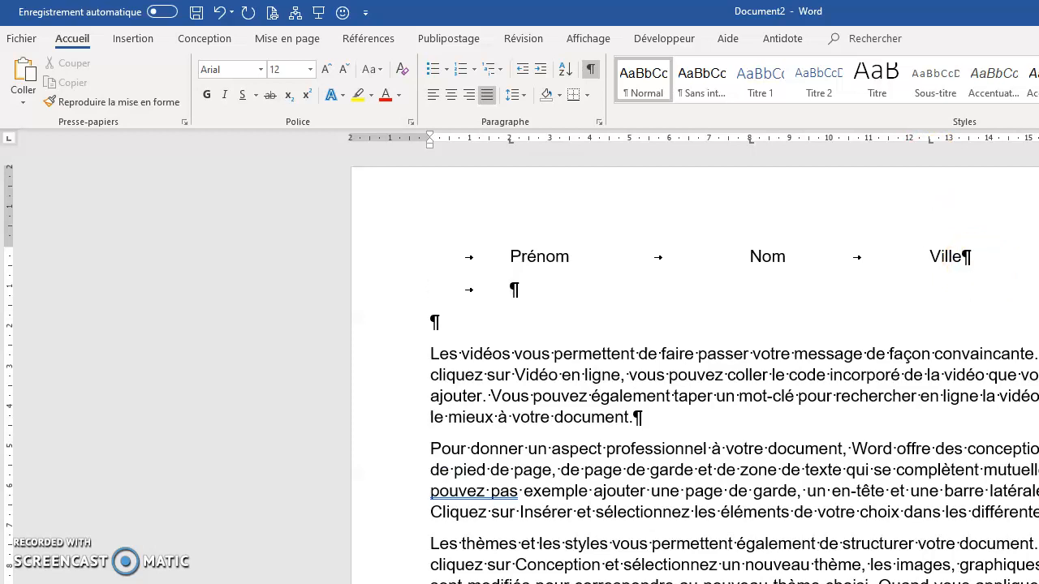
pyautogui.write('Maryse')
pyautogui.press('Tab')
pyautogui.write('Gaudreau')
pyautogui.press('Tab')
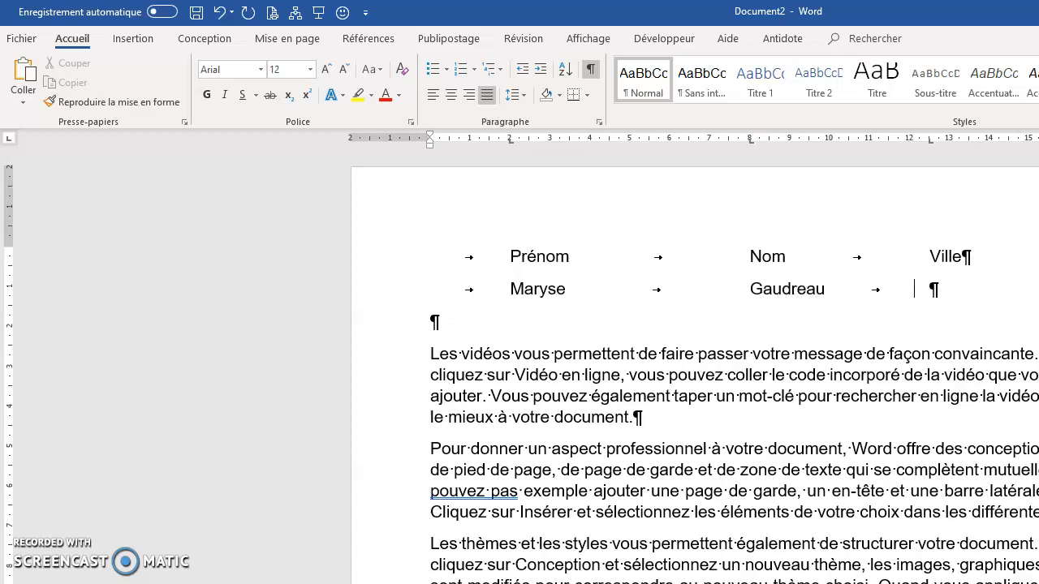
pyautogui.write('Montréal')
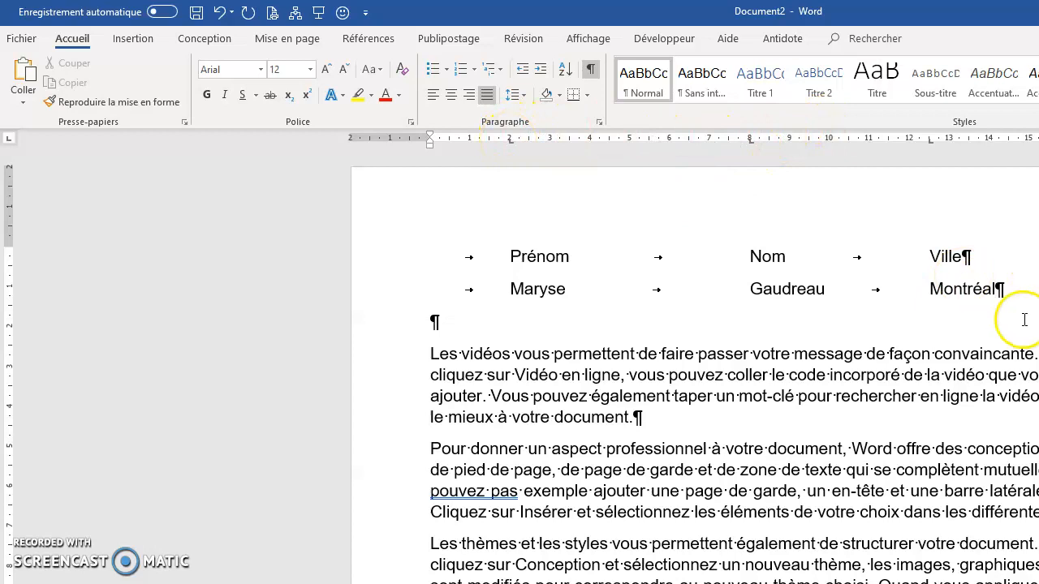
pyautogui.click(998, 289)
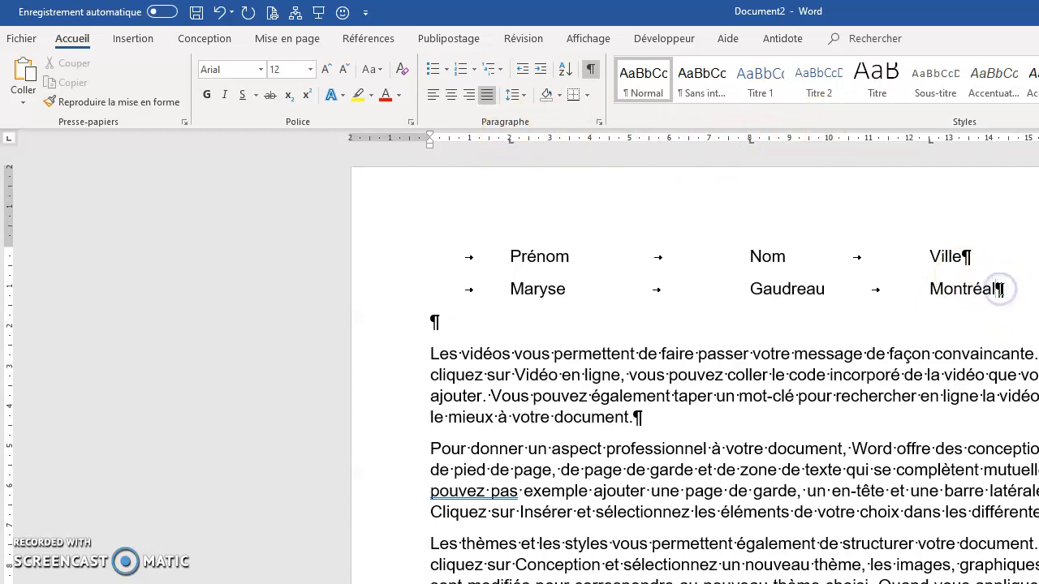